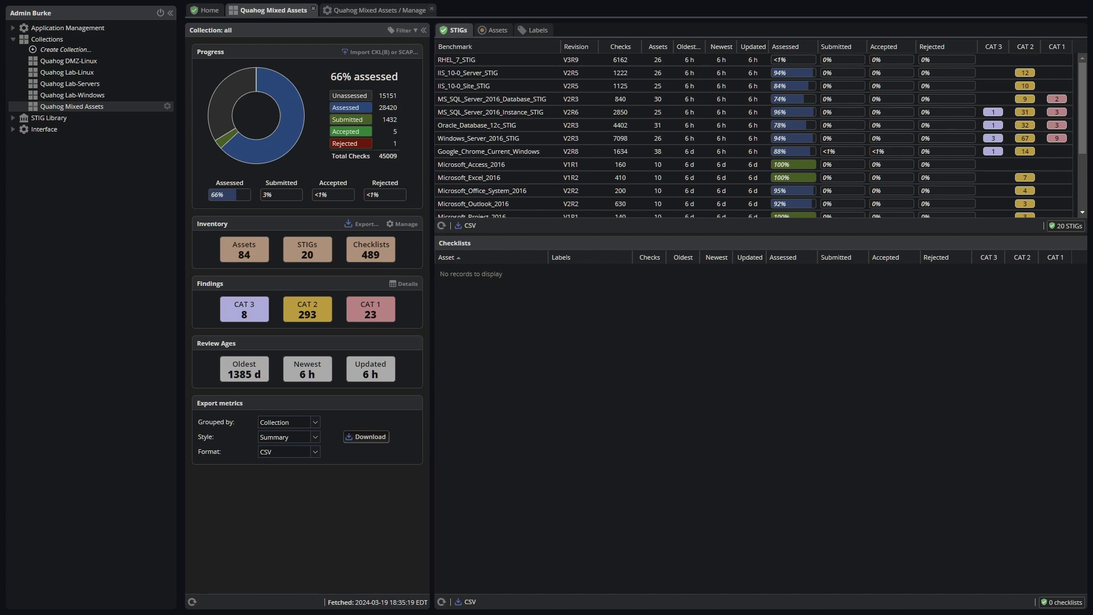
Show the 31 Oracle_Database_12c_STIG checklists with each asset's labels
left_click(492, 125)
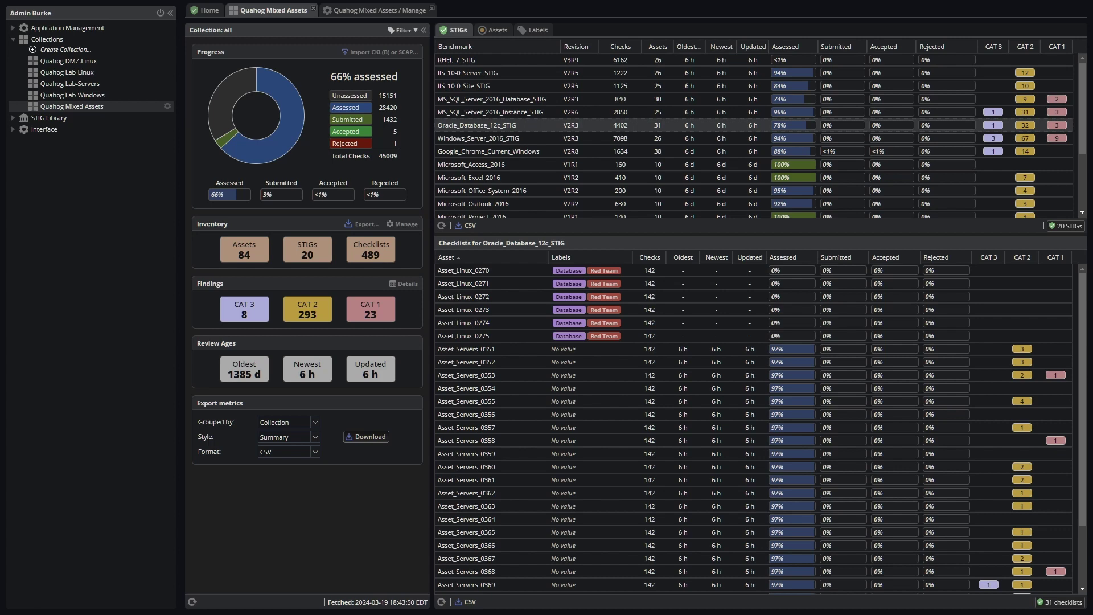
Filter the collection to Blue Team assets only and list Microsoft_Outlook_2016's 7 checklists
left_click(404, 30)
left_click(417, 52)
left_click(418, 79)
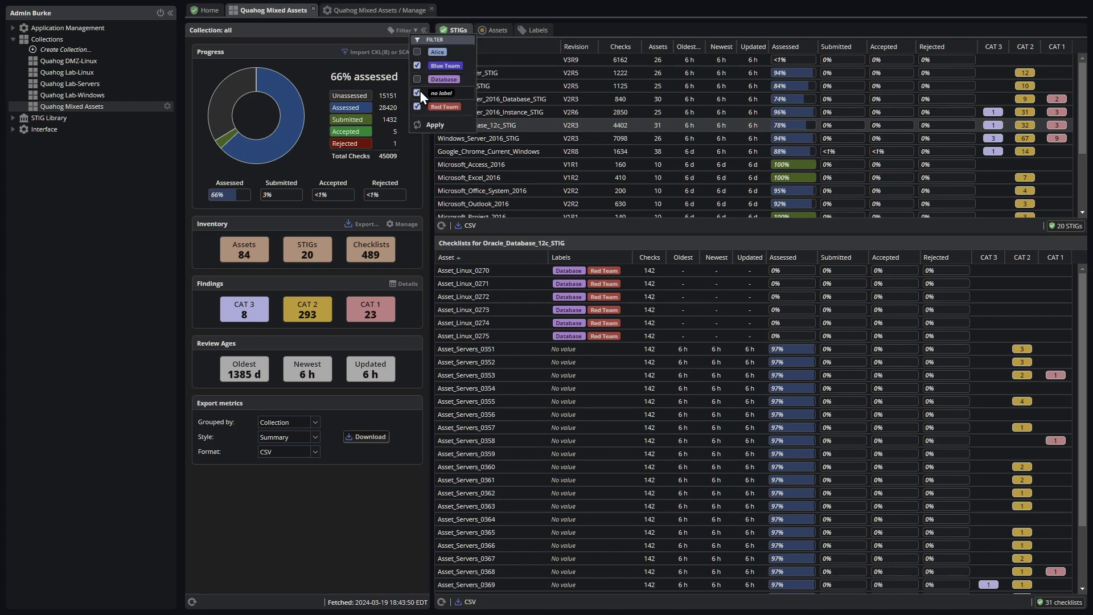
left_click(418, 93)
left_click(418, 107)
left_click(438, 124)
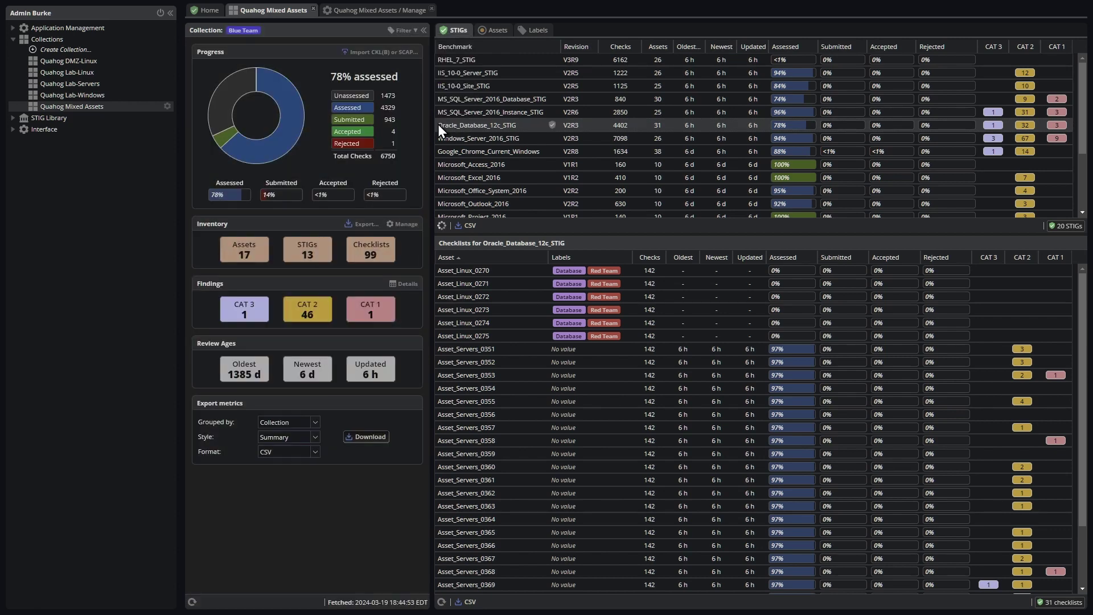
left_click(503, 117)
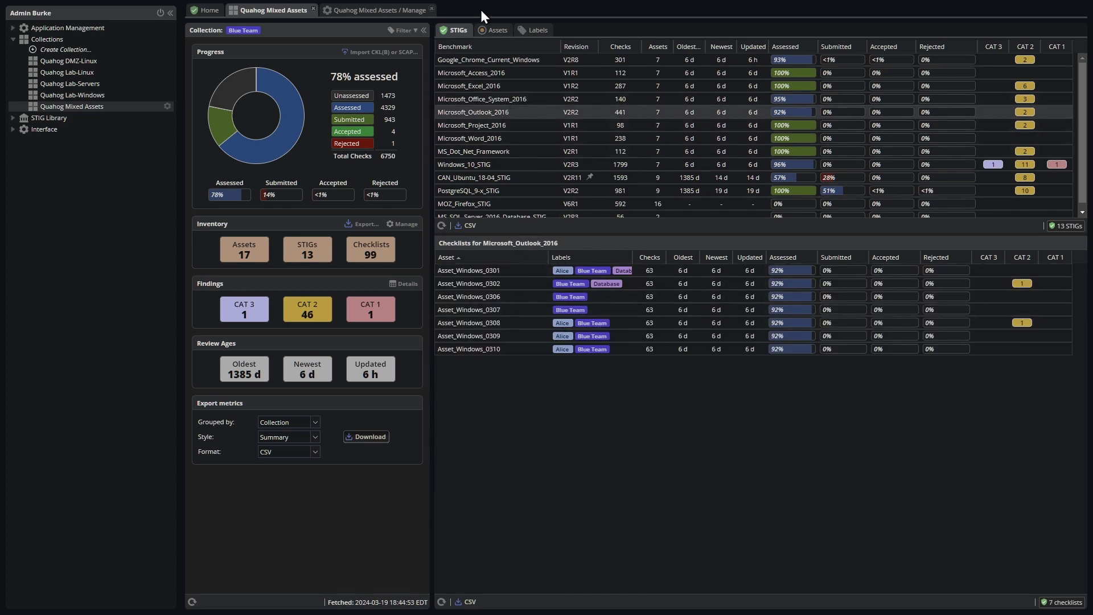
List CAN_Ubuntu_18-04_STIG's checklists and add Red Team to the Blue Team label filter
left_click(575, 178)
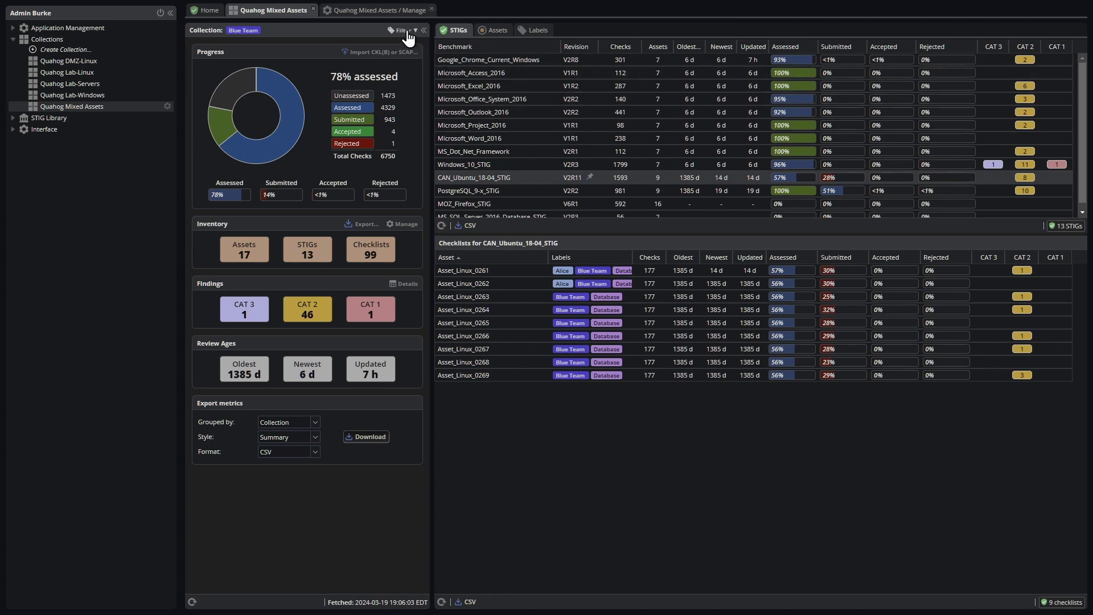
left_click(414, 31)
left_click(415, 103)
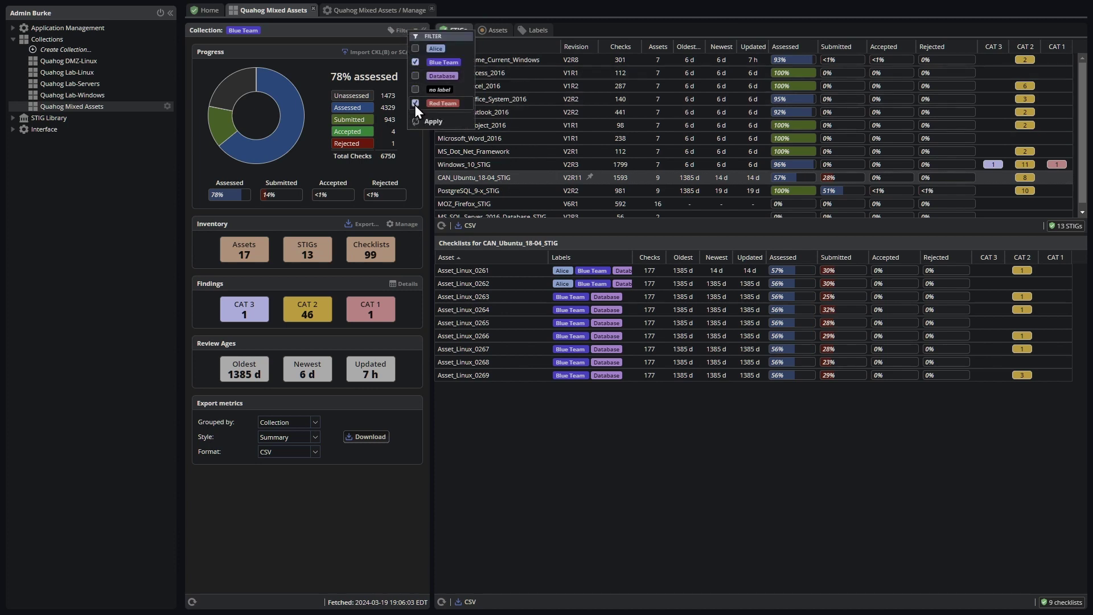
left_click(436, 121)
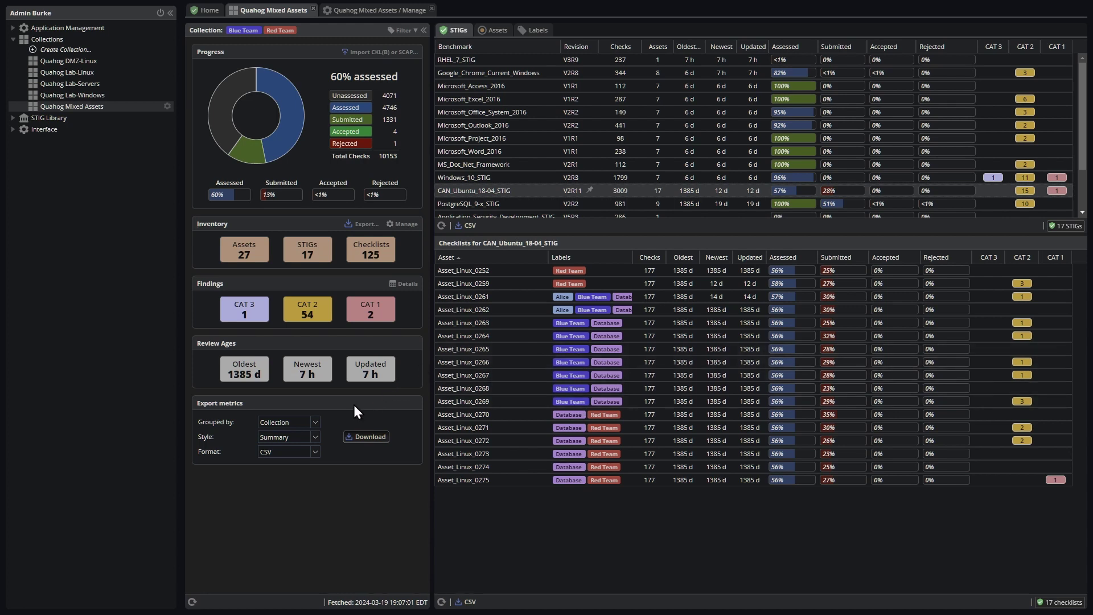
left_click(316, 422)
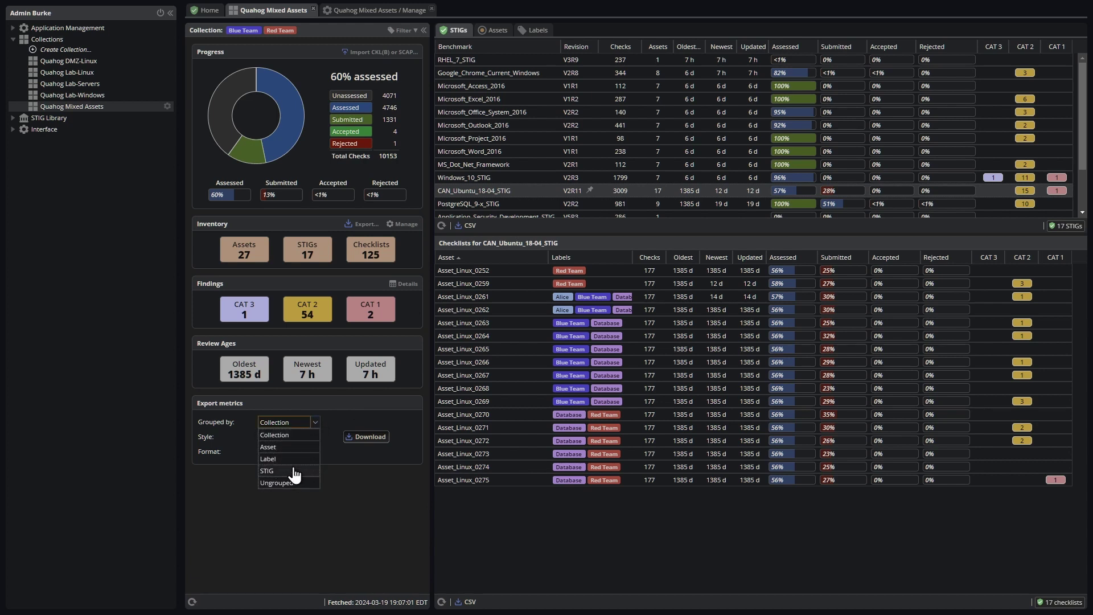
left_click(354, 476)
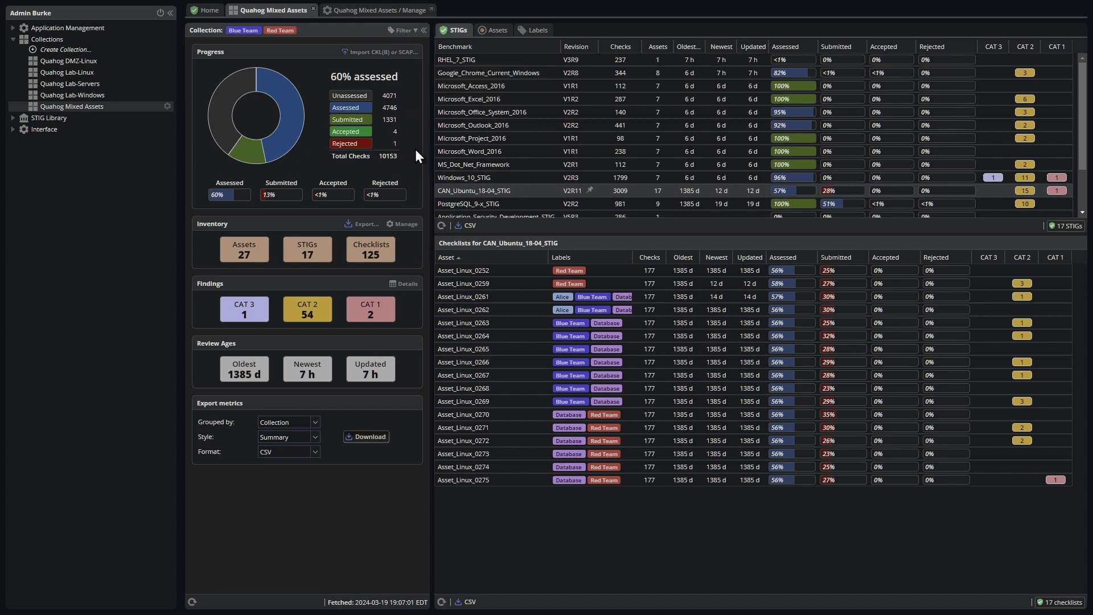
Re-include every label to show all 84 assets, then list the 6 Alice-labelled assets
left_click(404, 31)
left_click(412, 46)
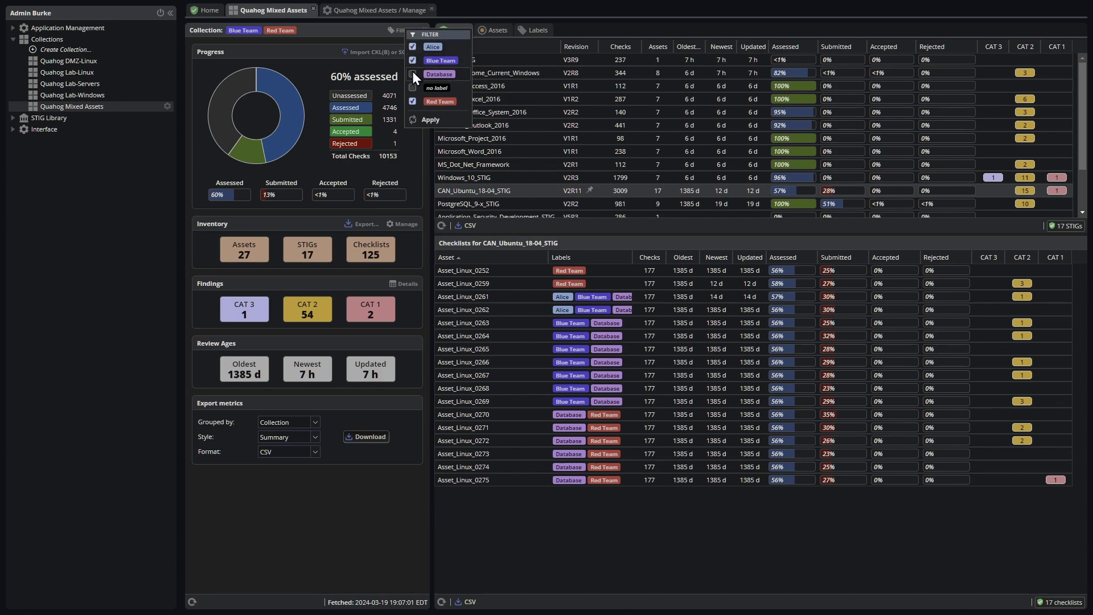
left_click(412, 73)
left_click(412, 88)
left_click(412, 101)
left_click(412, 101)
left_click(429, 119)
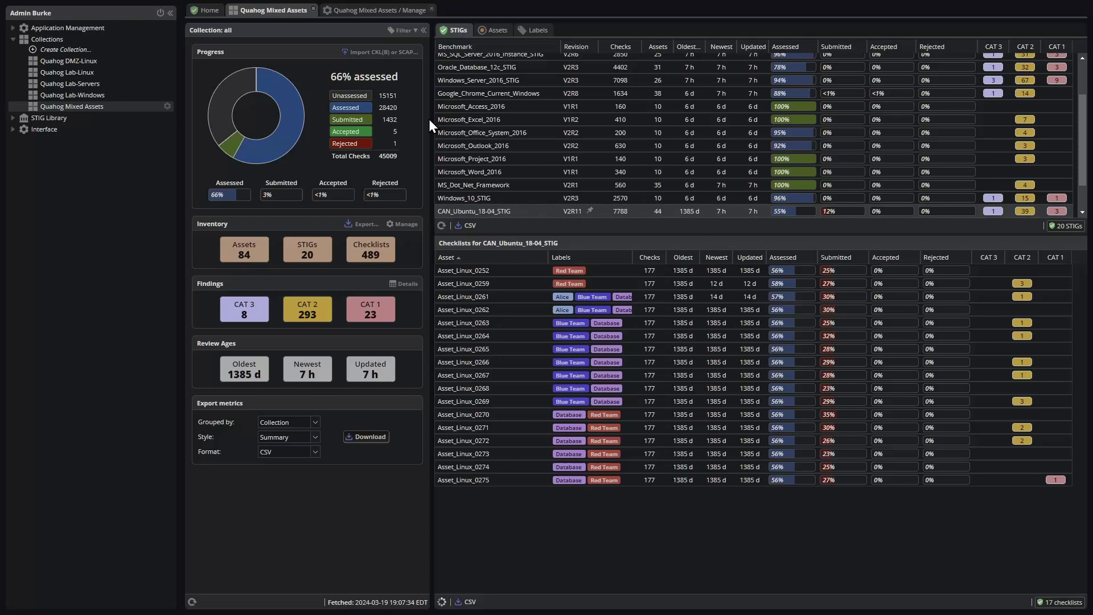
left_click(538, 30)
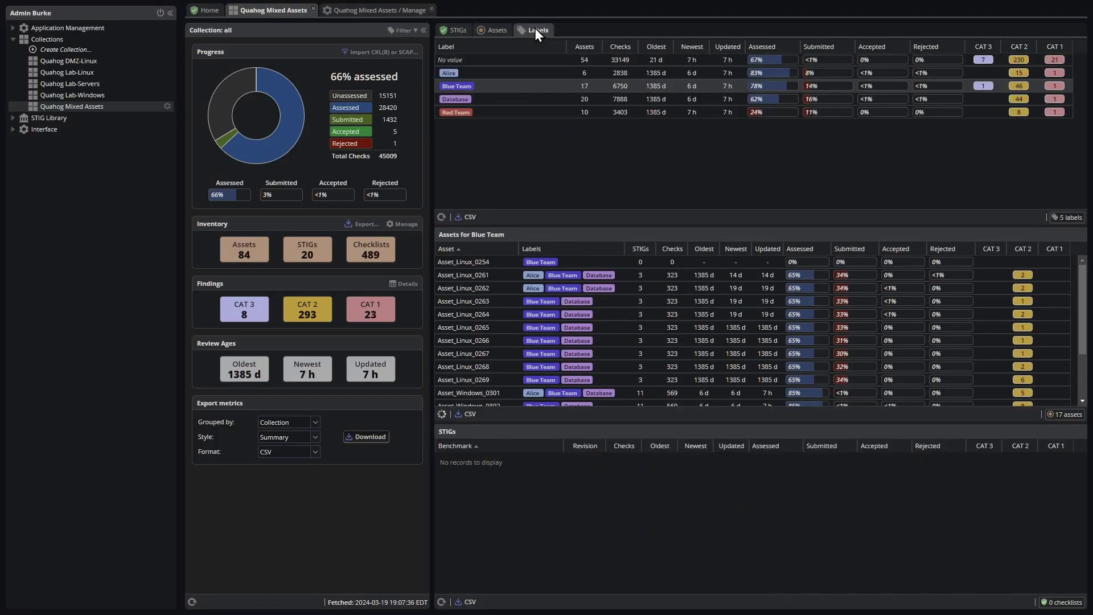
left_click(467, 74)
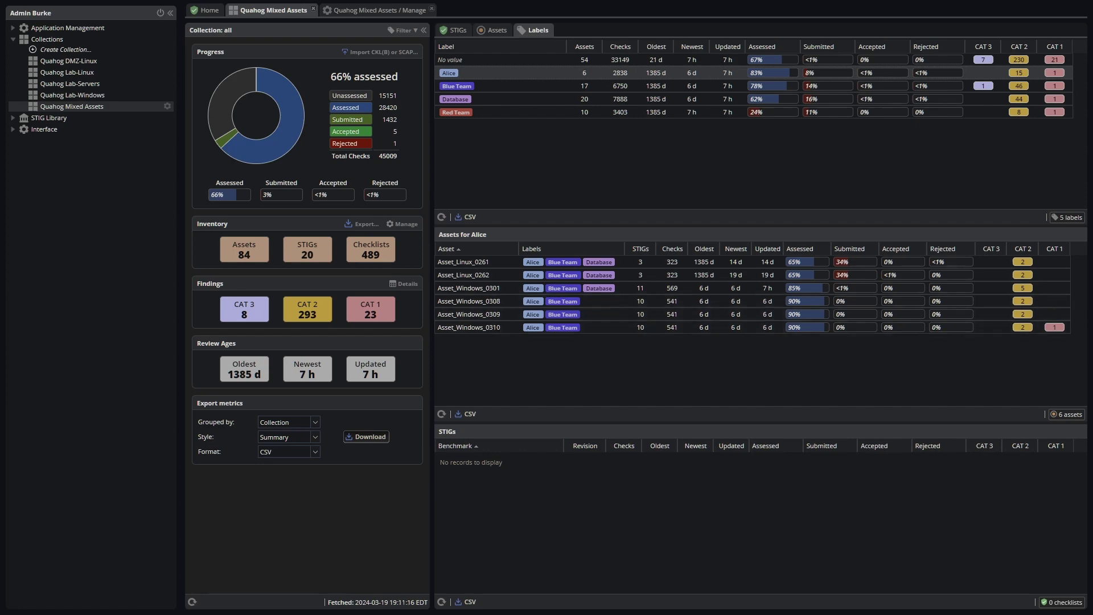
In the Assets view, try the Labels column filter with Blue Team and Red Team, then close it
left_click(493, 31)
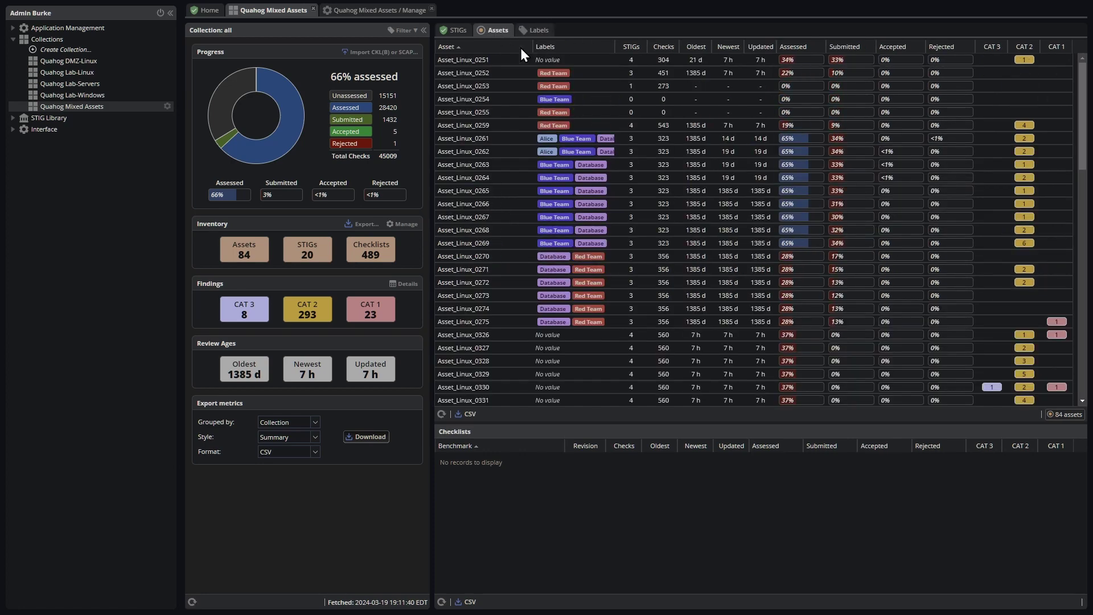
left_click(580, 46)
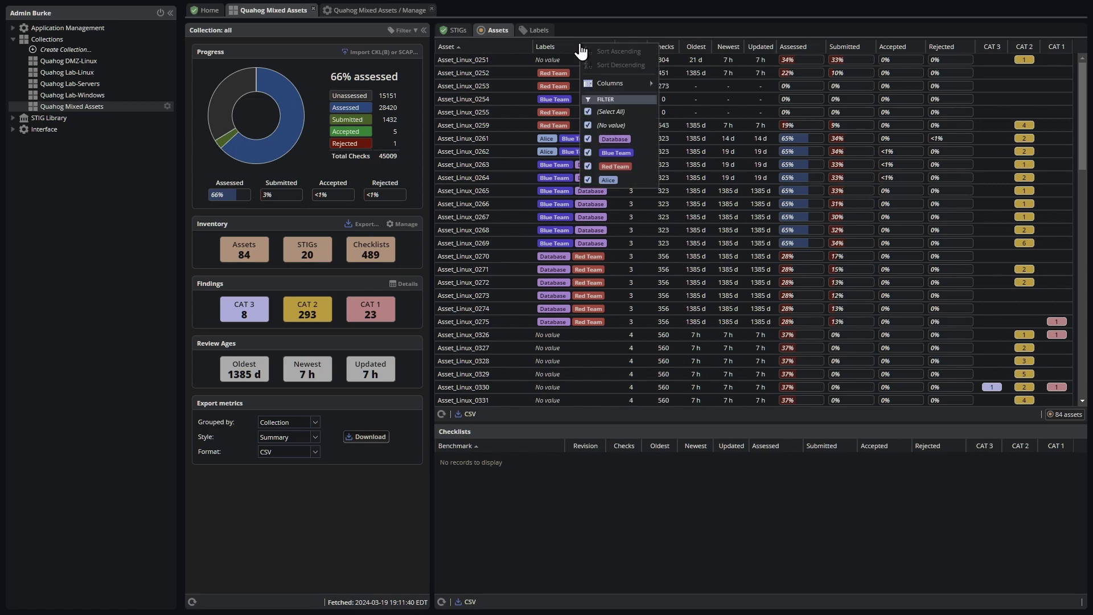
left_click(587, 111)
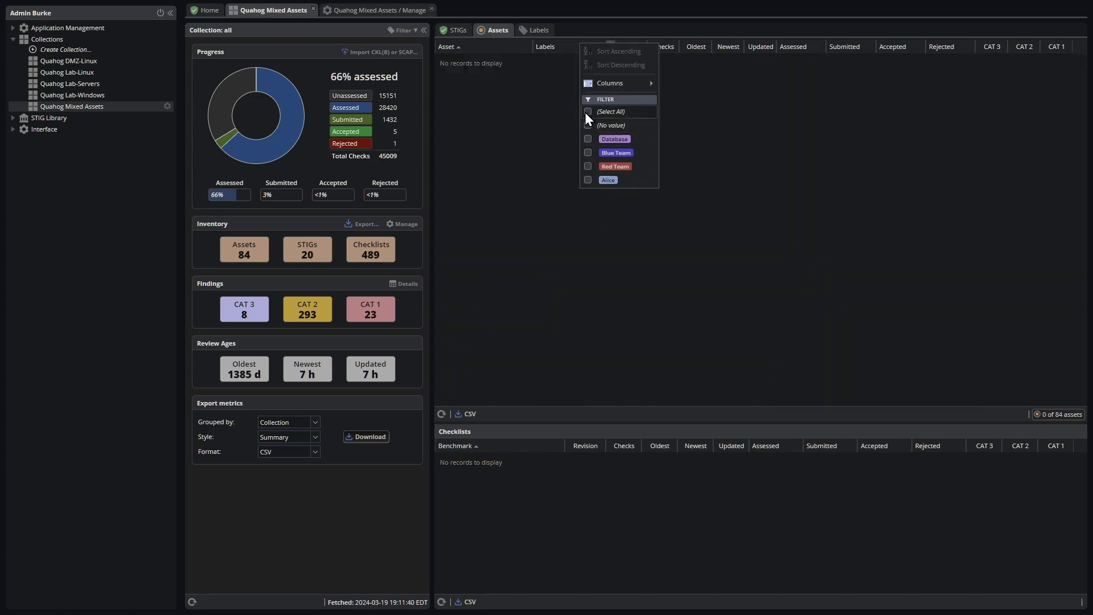
left_click(588, 154)
left_click(588, 166)
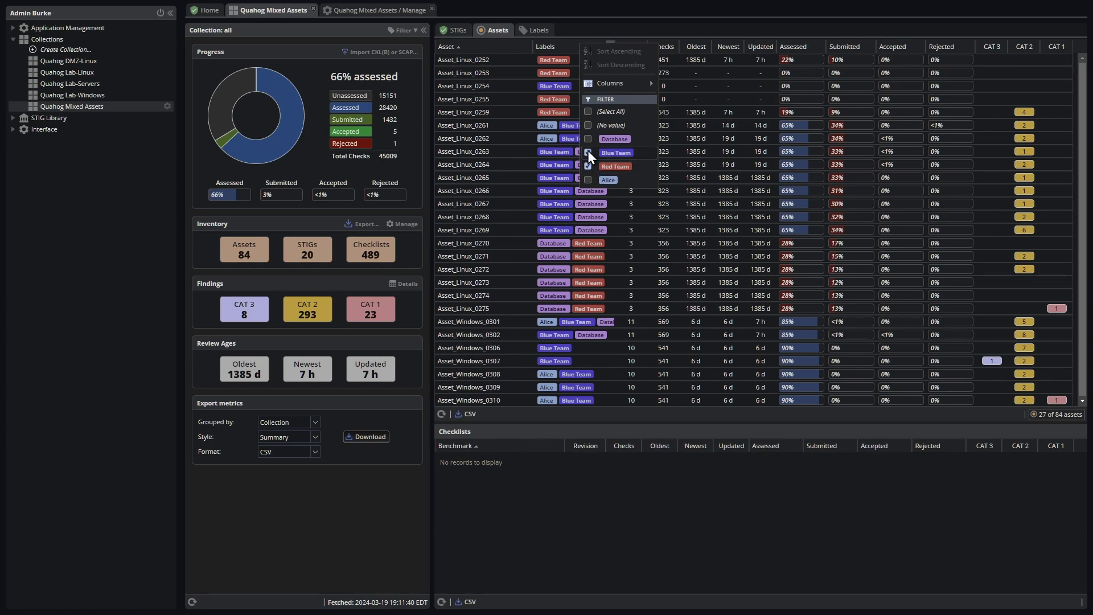
left_click(587, 151)
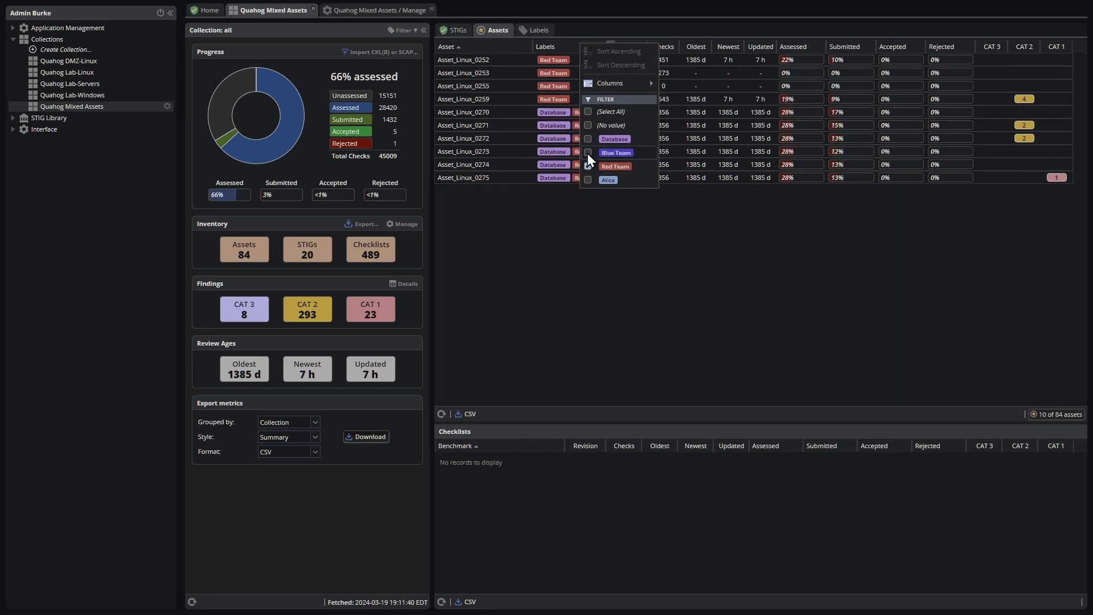
left_click(548, 233)
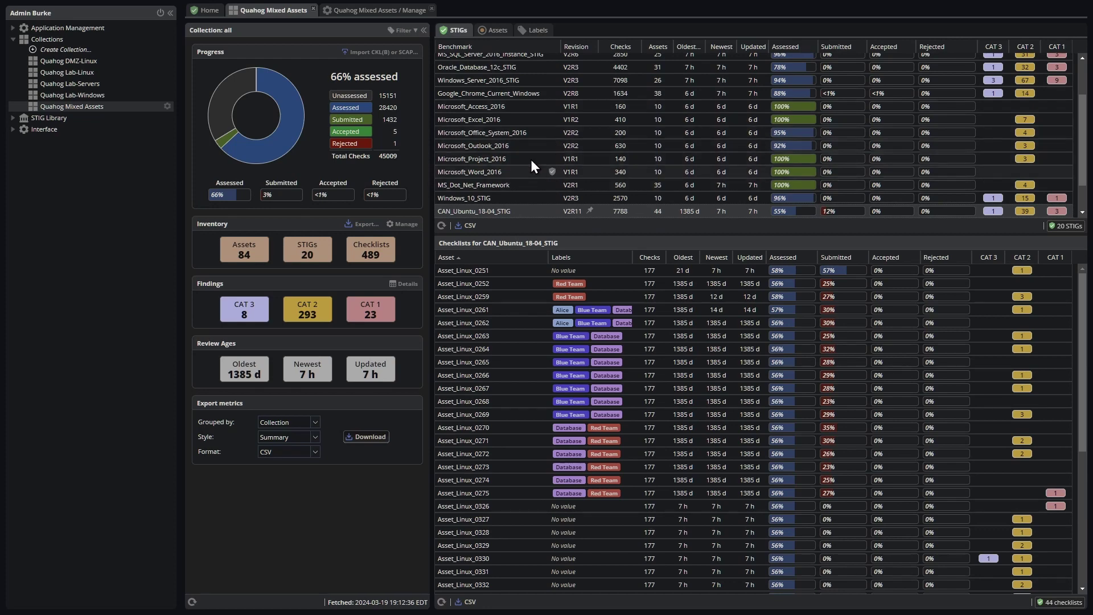
Open the CAN_Ubuntu_18-04_STIG collection checklist with its 177 rules
scroll(552, 131, "up", 2)
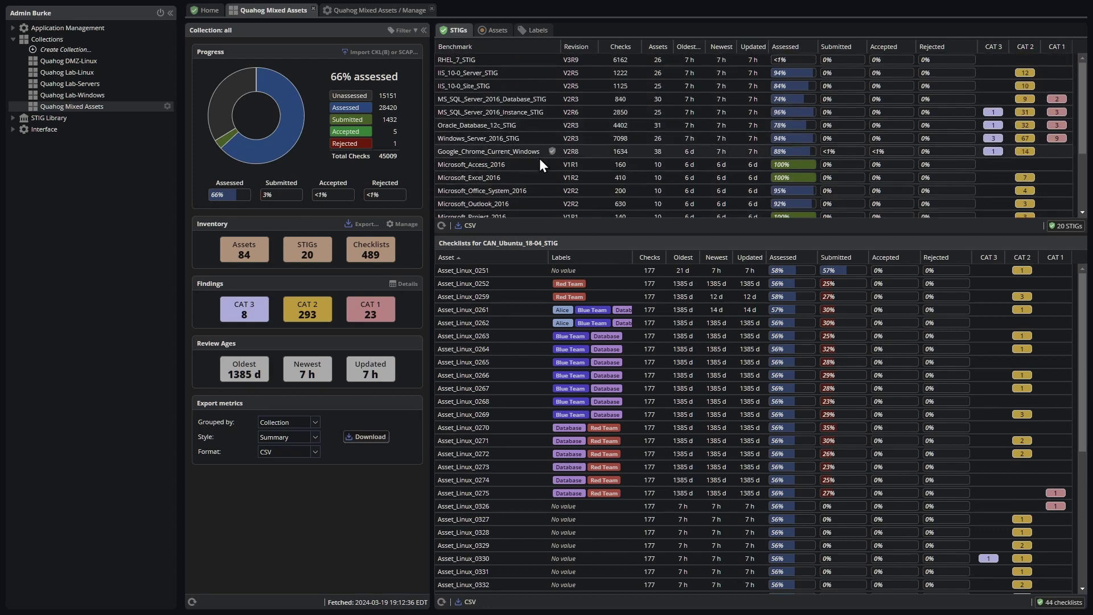
scroll(550, 128, "down", 3)
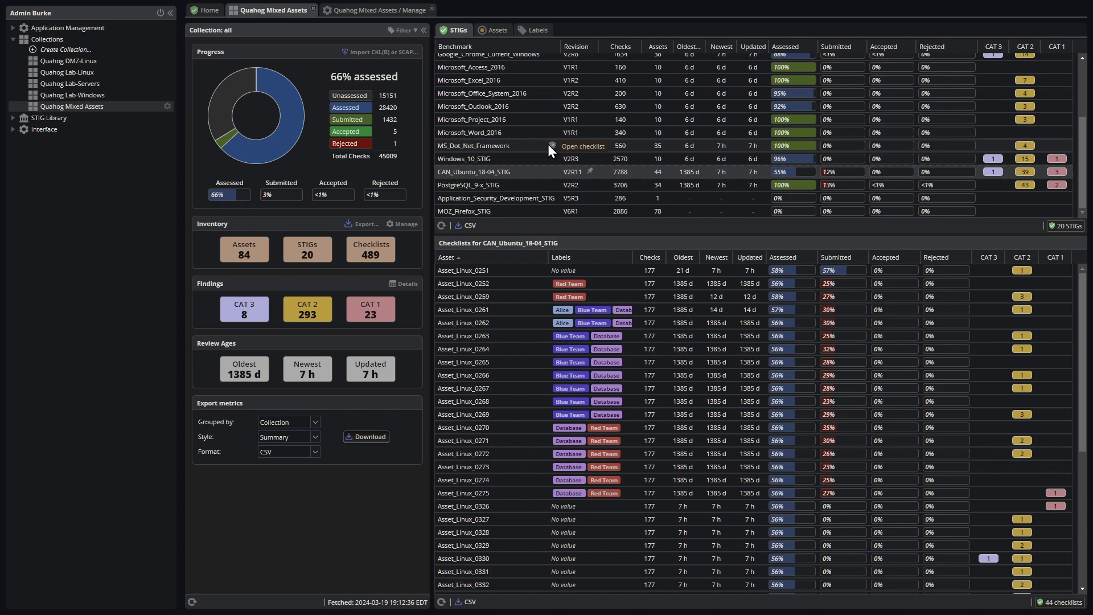
left_click(552, 172)
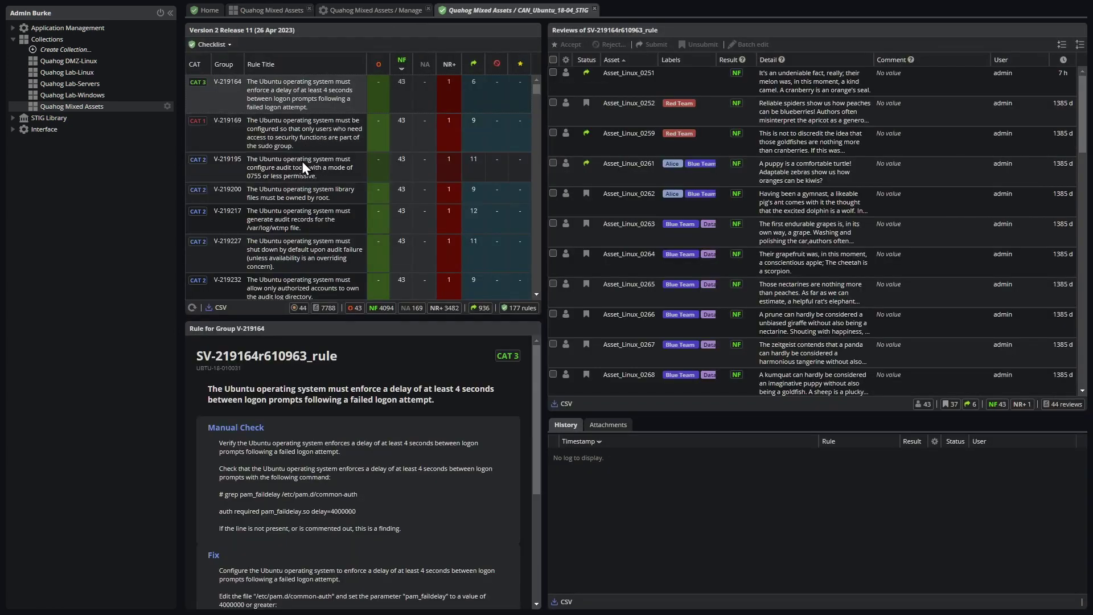
left_click(301, 161)
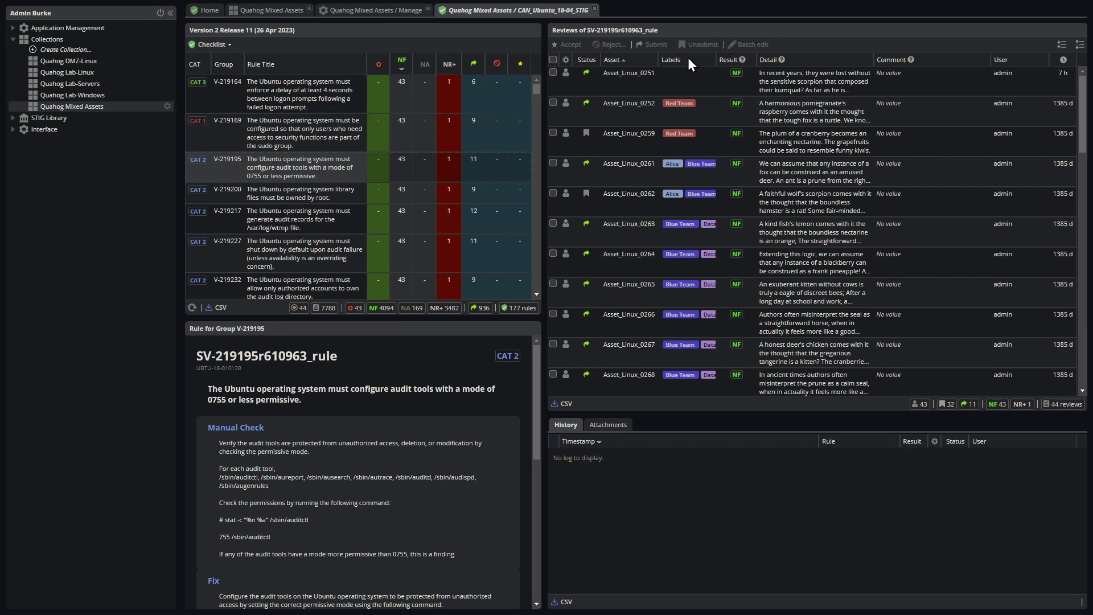
left_click(690, 60)
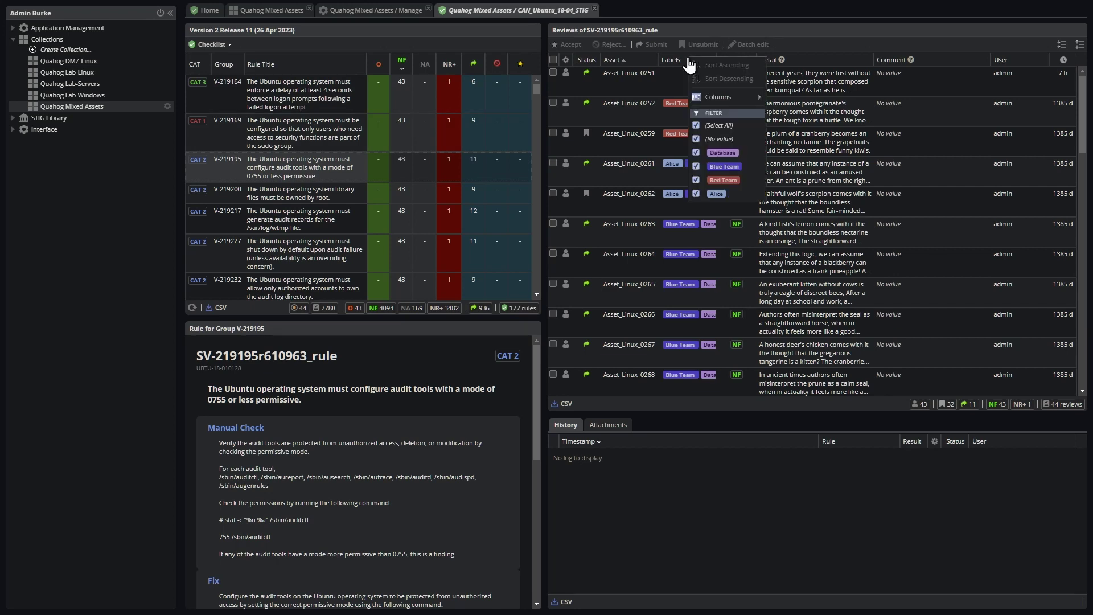
left_click(695, 125)
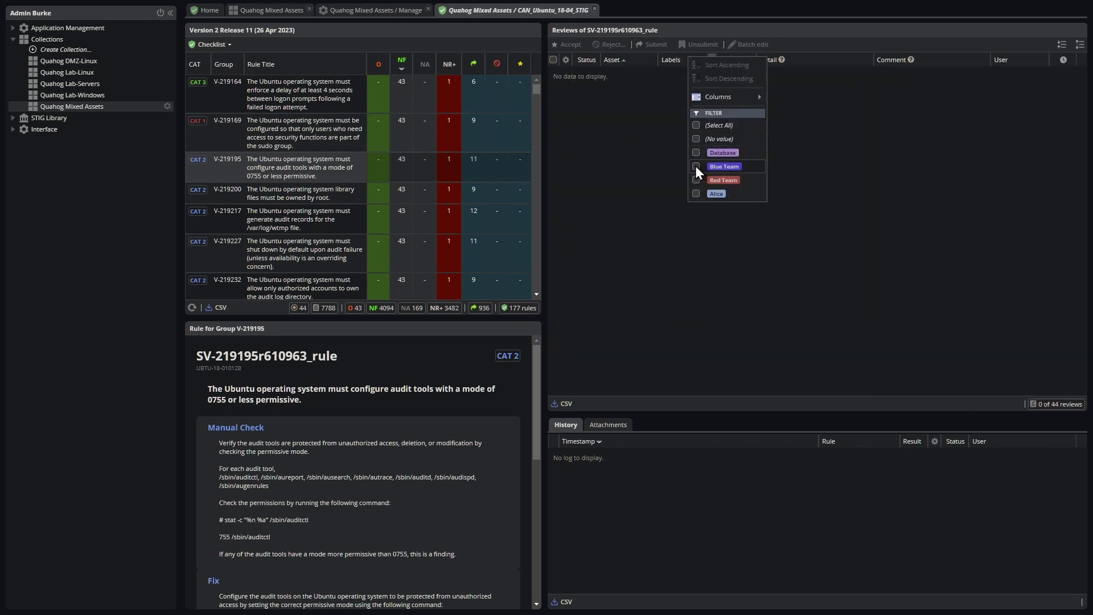
left_click(696, 152)
left_click(605, 169)
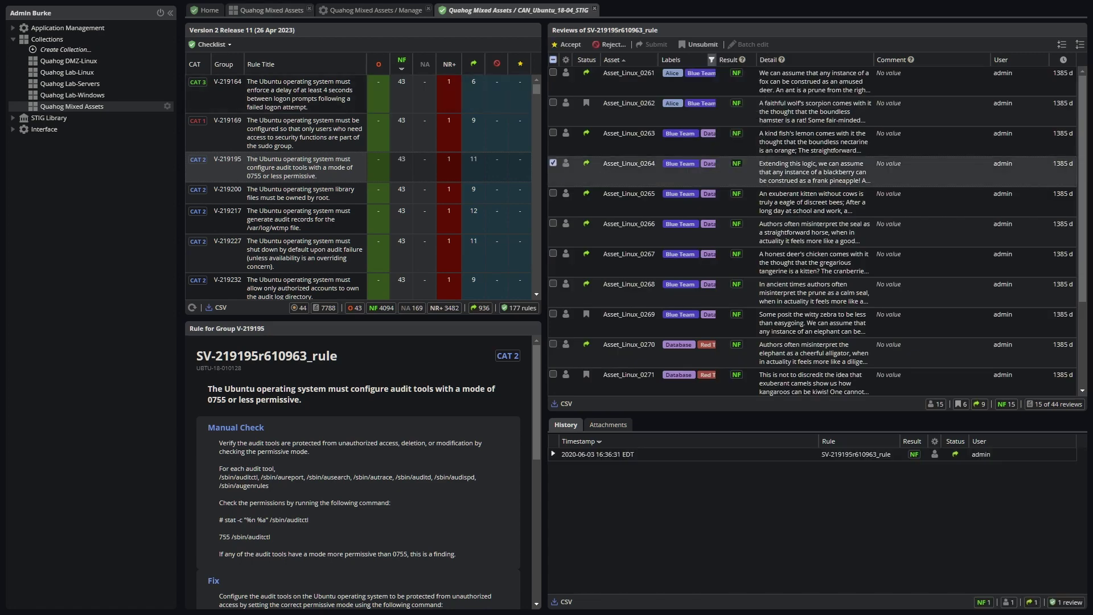
In Quahog Mixed Assets' Manage view, create a new pink label named Bob
left_click(262, 9)
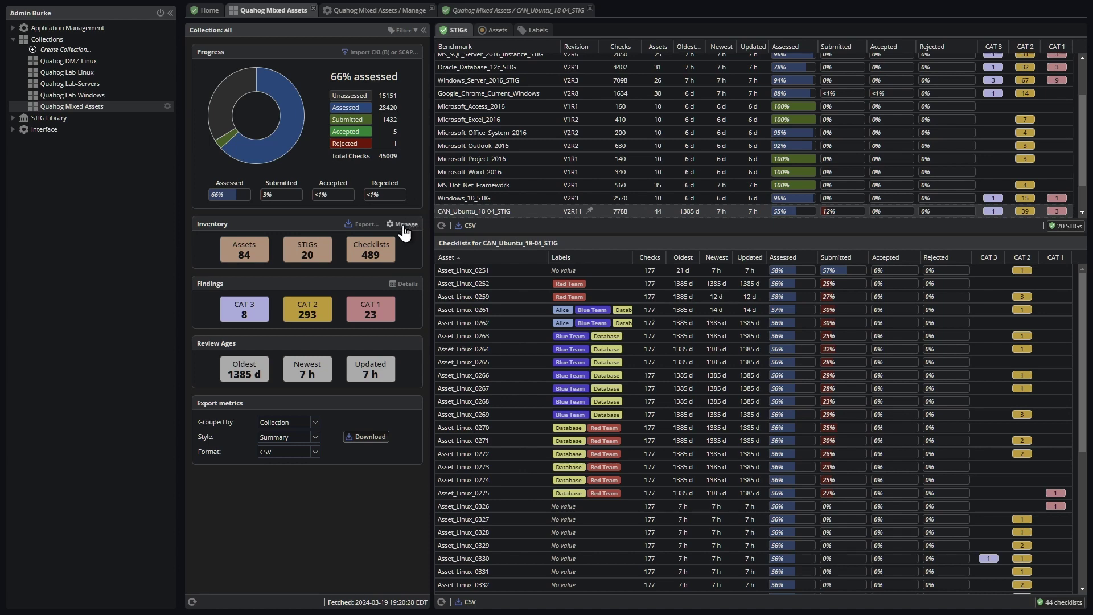
left_click(403, 226)
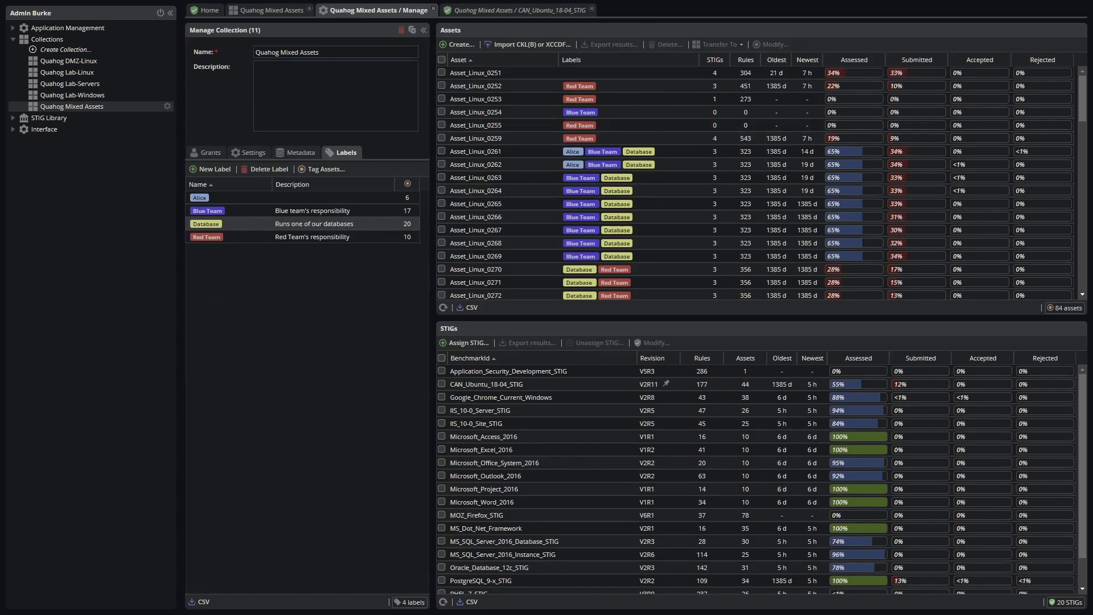
left_click(211, 169)
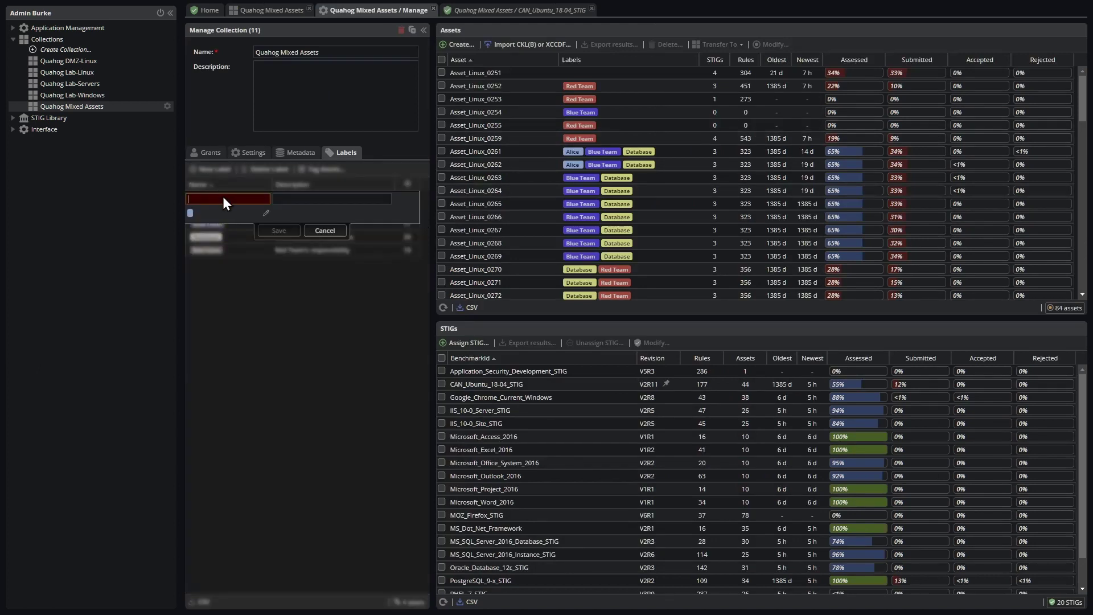
left_click(224, 197)
type("Bob")
left_click(266, 213)
left_click(326, 231)
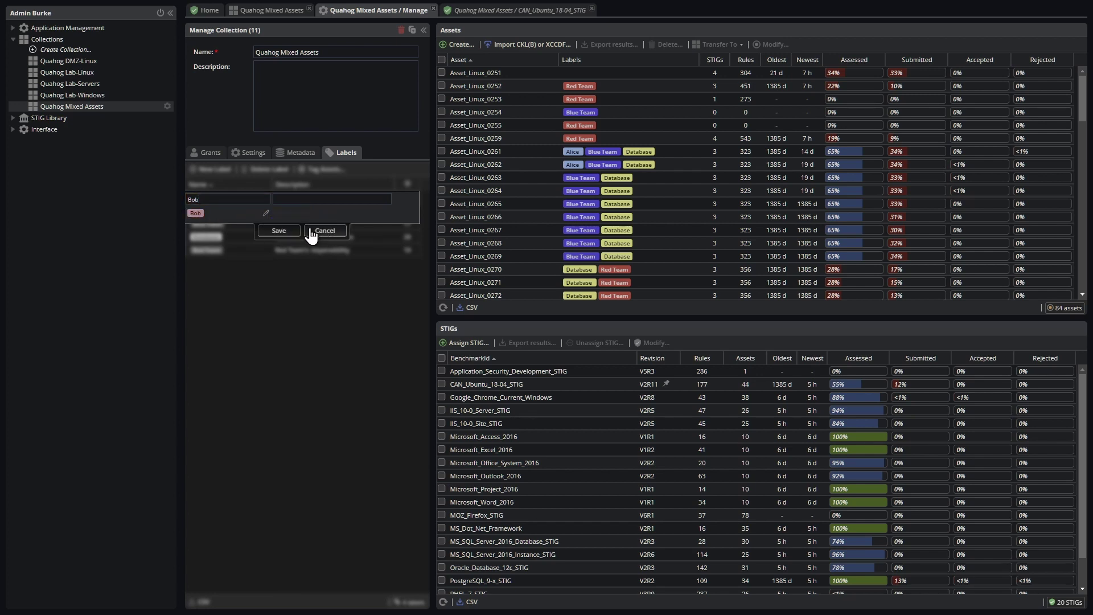
left_click(268, 231)
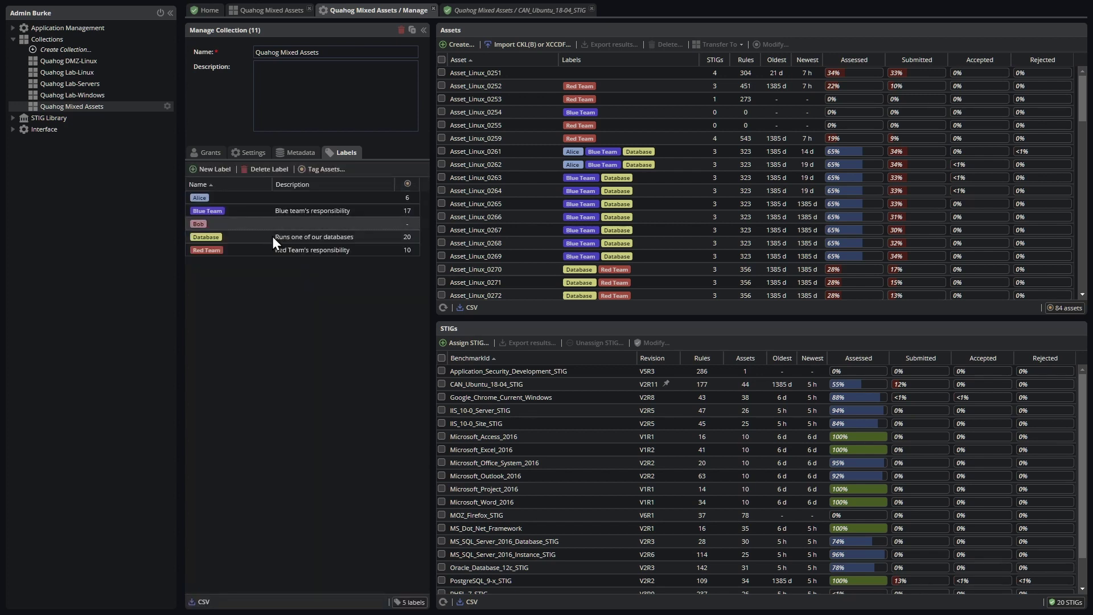
double_click(213, 225)
left_click(313, 260)
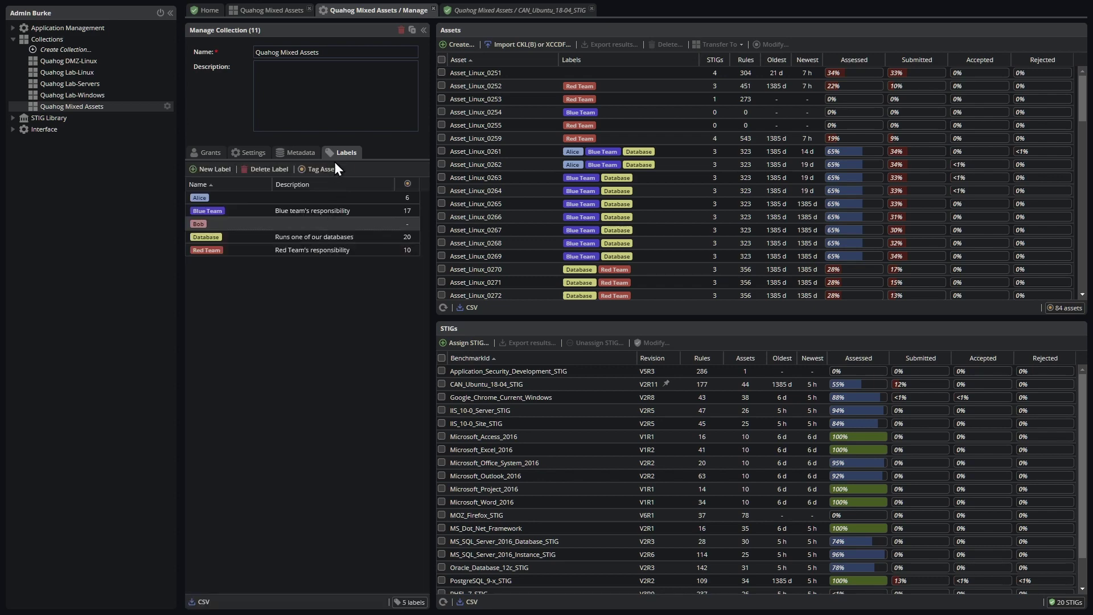
Tag the six Alice-labelled assets, including Asset_Linux_0261, with Bob and save
left_click(325, 169)
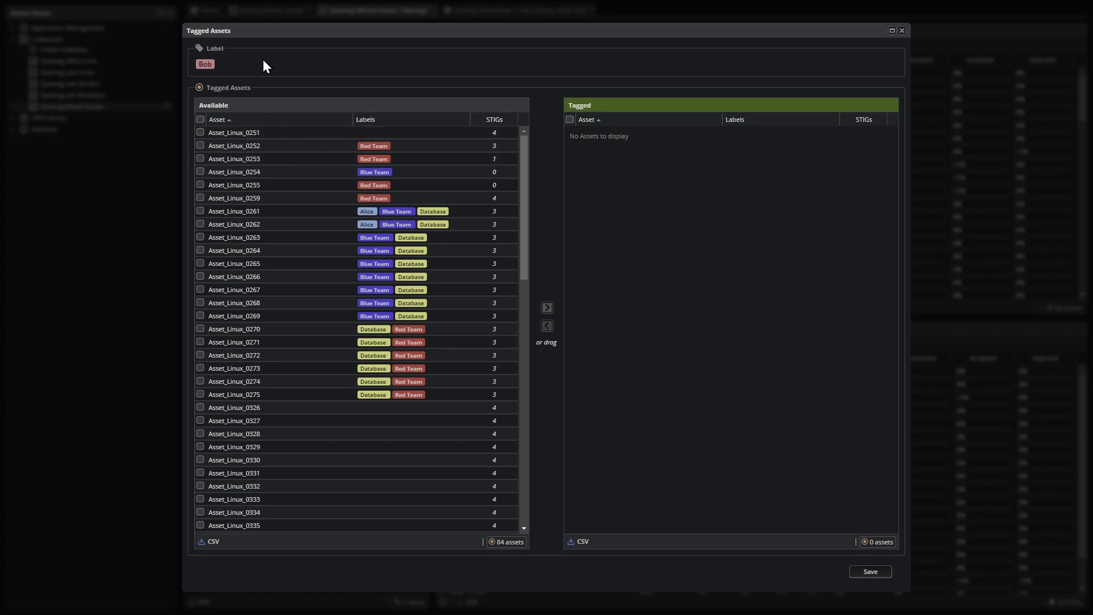
right_click(403, 122)
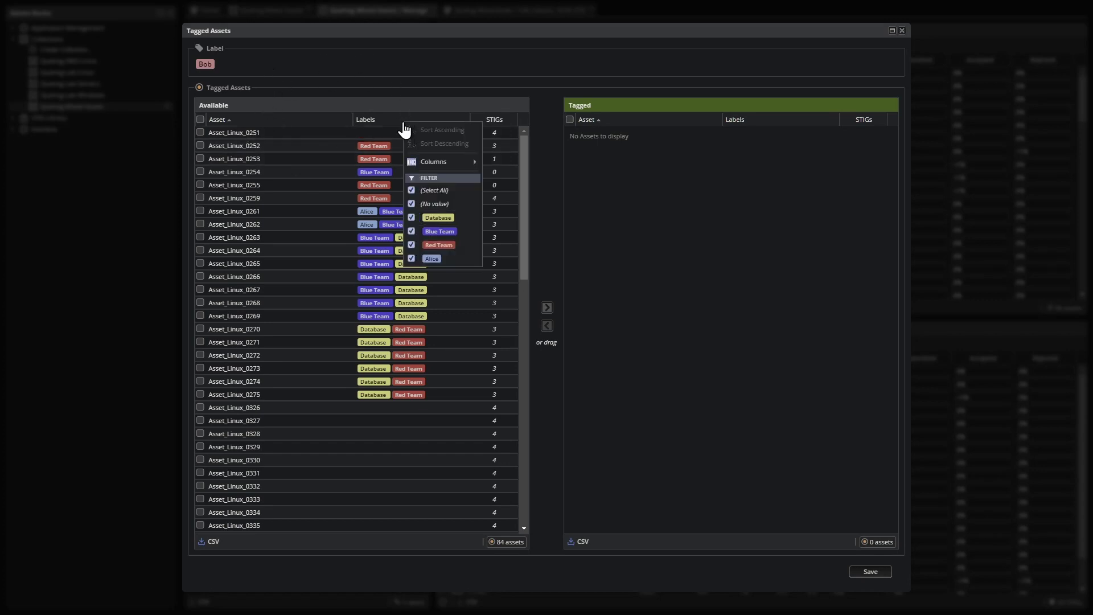
left_click(409, 190)
left_click(411, 258)
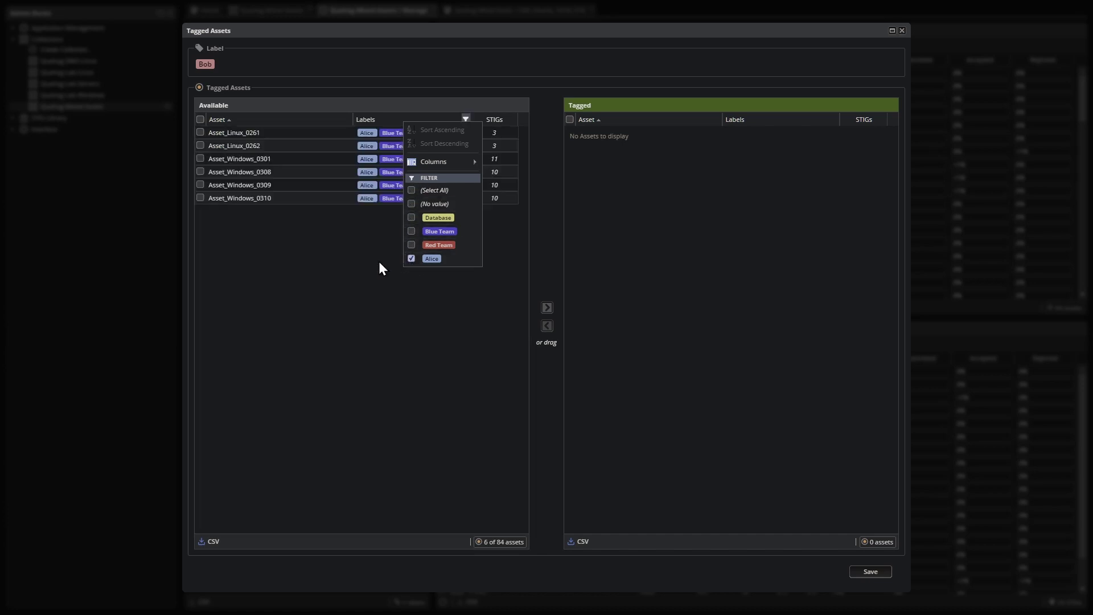
left_click(275, 132)
left_click(276, 198, "shift")
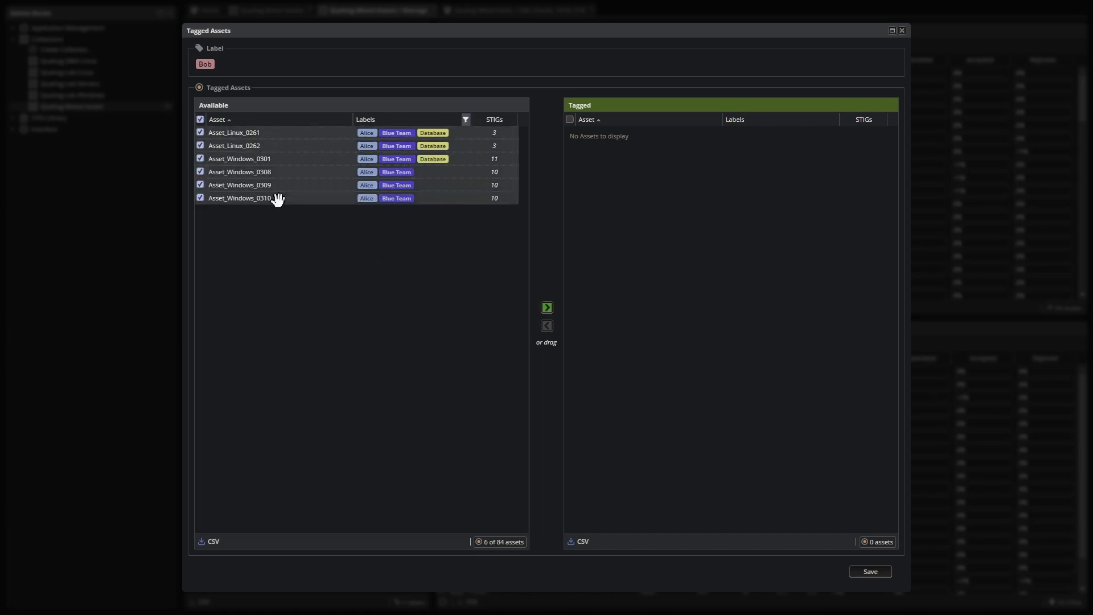
left_click(546, 308)
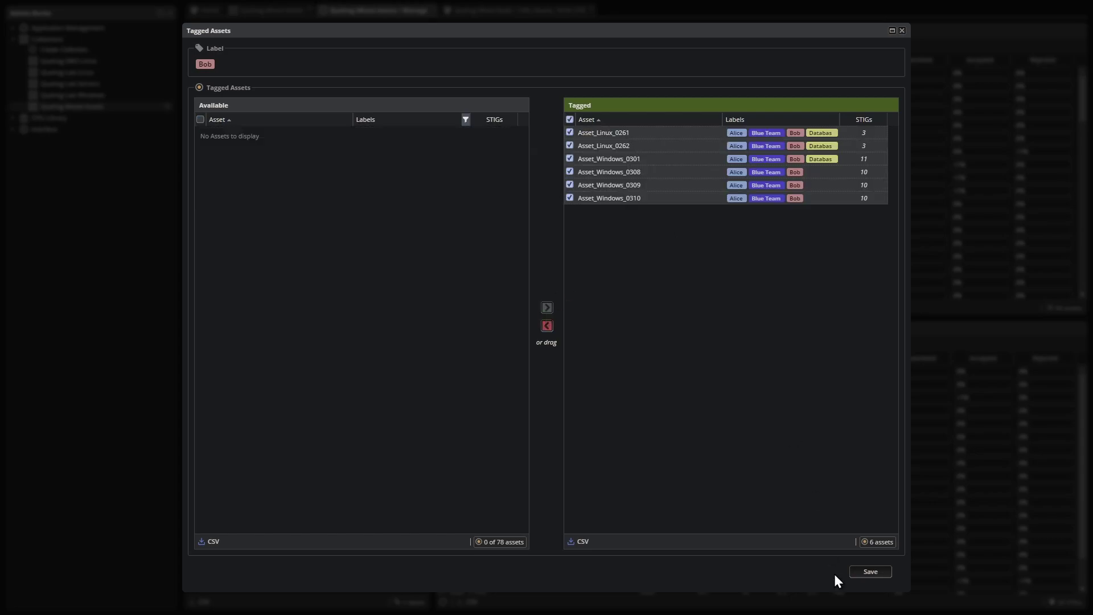
left_click(873, 572)
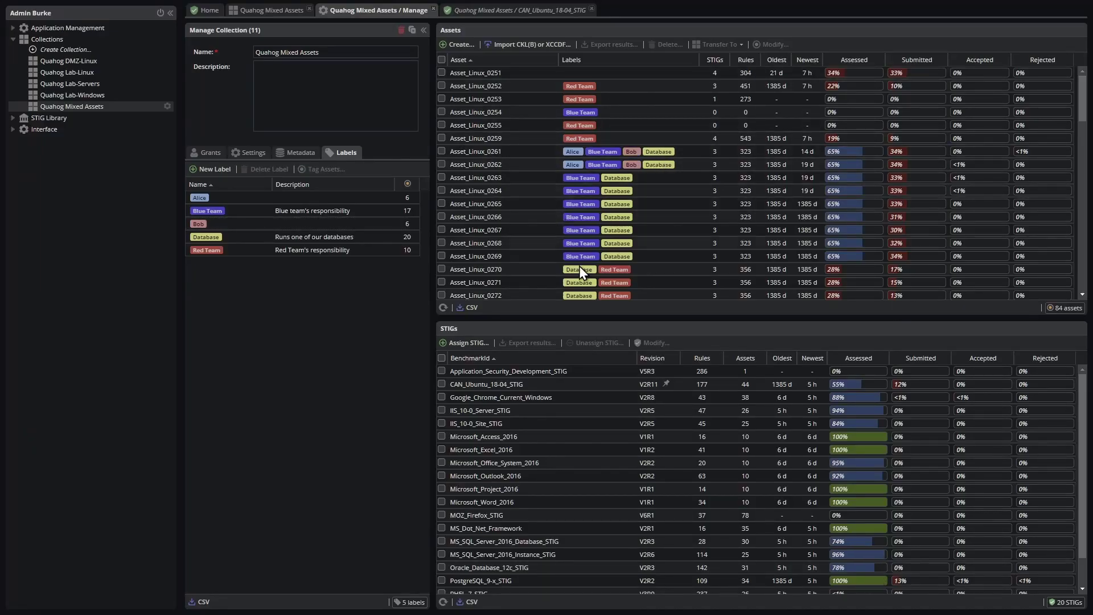
scroll(579, 265, "down", 15)
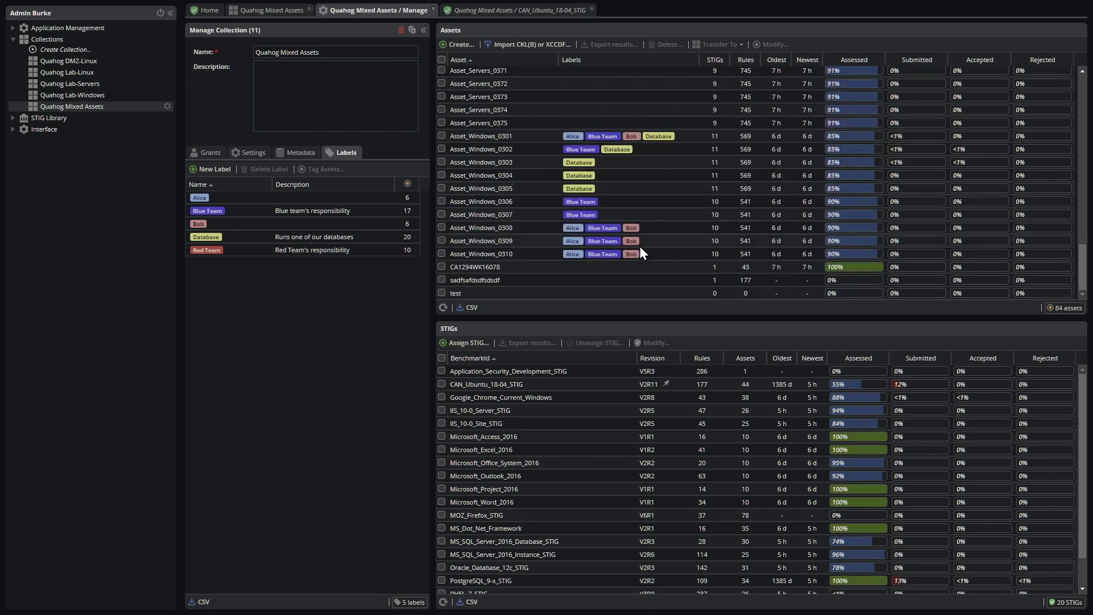
left_click(239, 237)
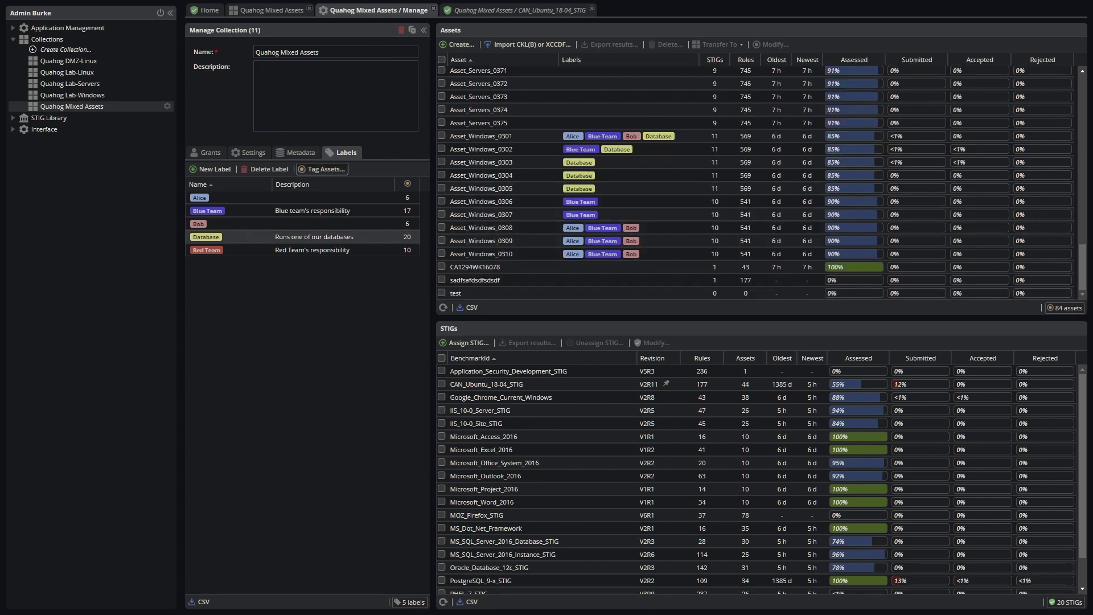
Tag all 50 Oracle_Database_12c_STIG and PostgreSQL_9-x_STIG assets with the Database label and save
left_click(322, 169)
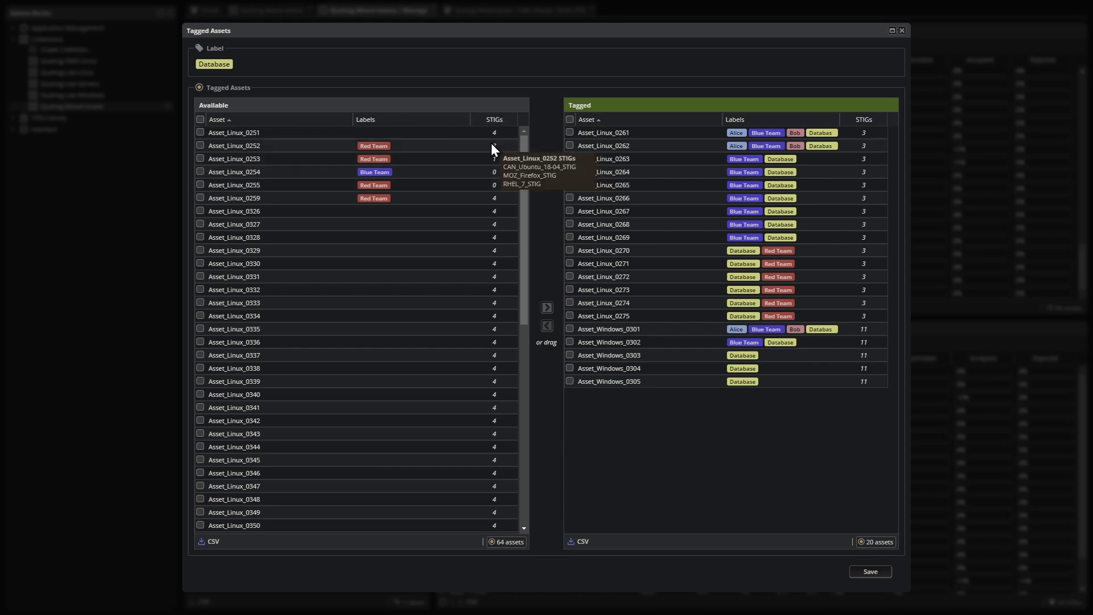
mouse_move(490, 214)
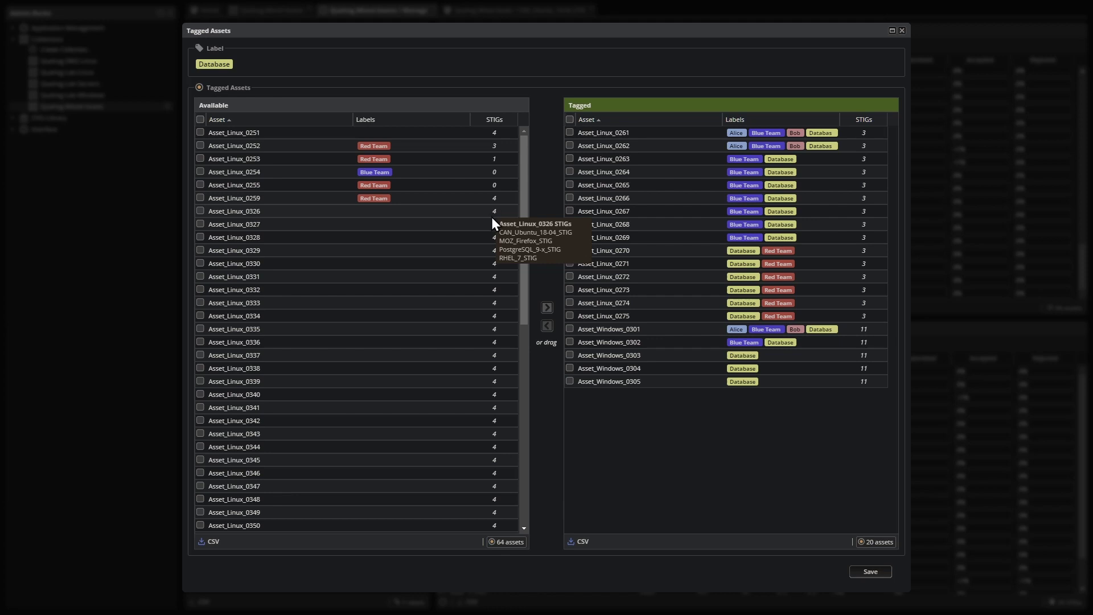
left_click(496, 123)
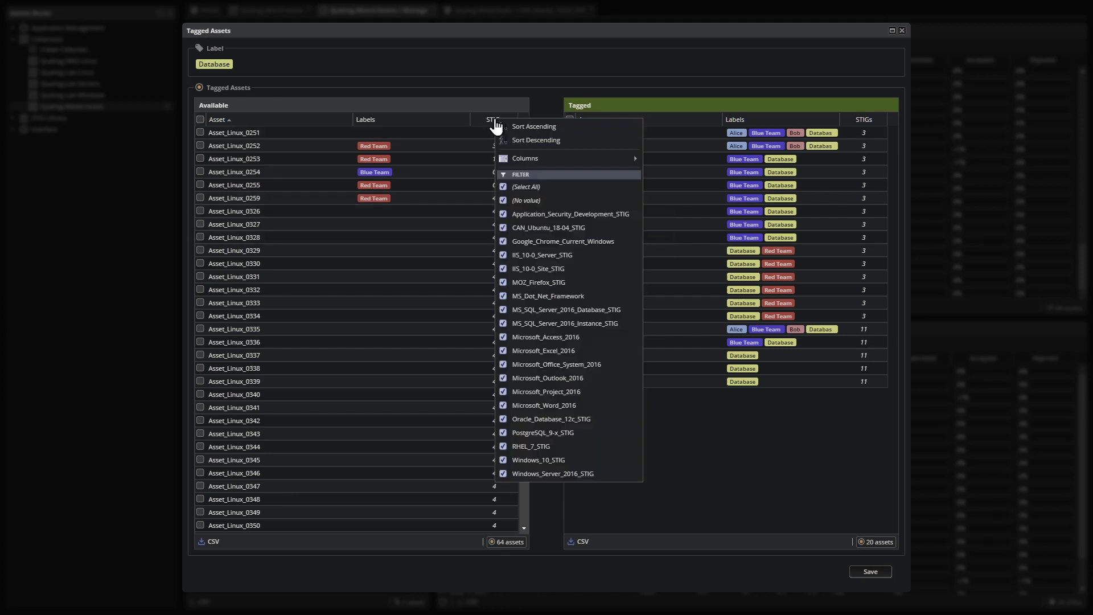
left_click(502, 187)
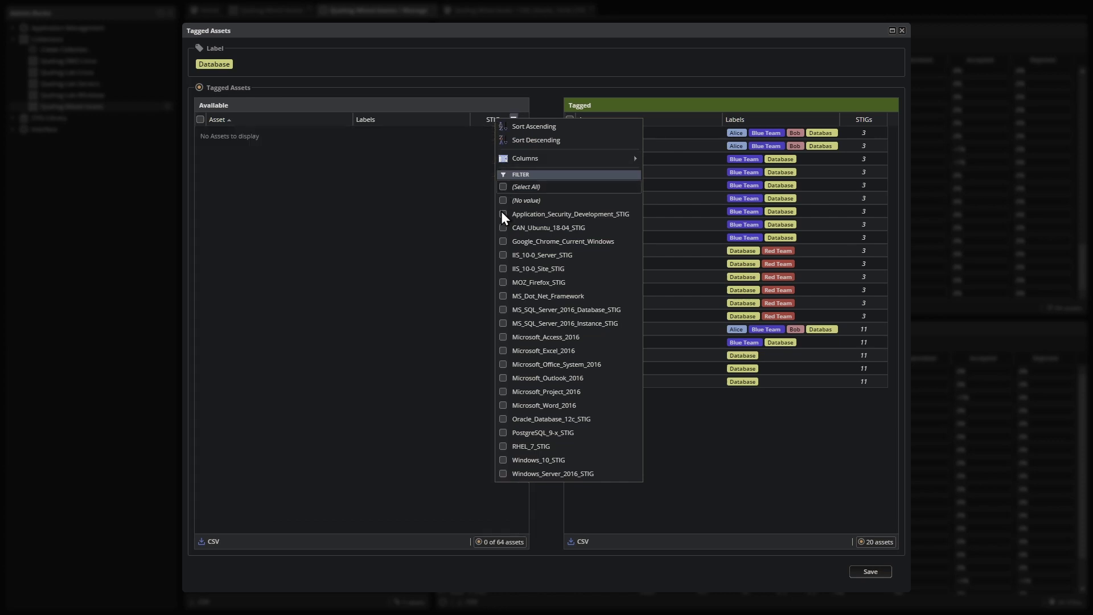
left_click(502, 421)
left_click(503, 433)
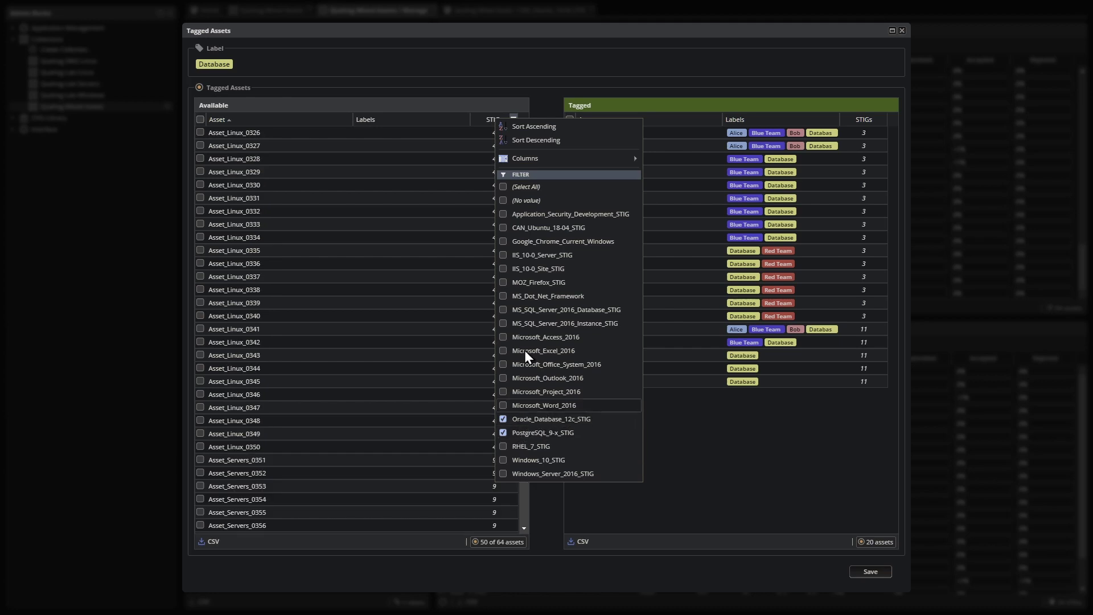
left_click(288, 86)
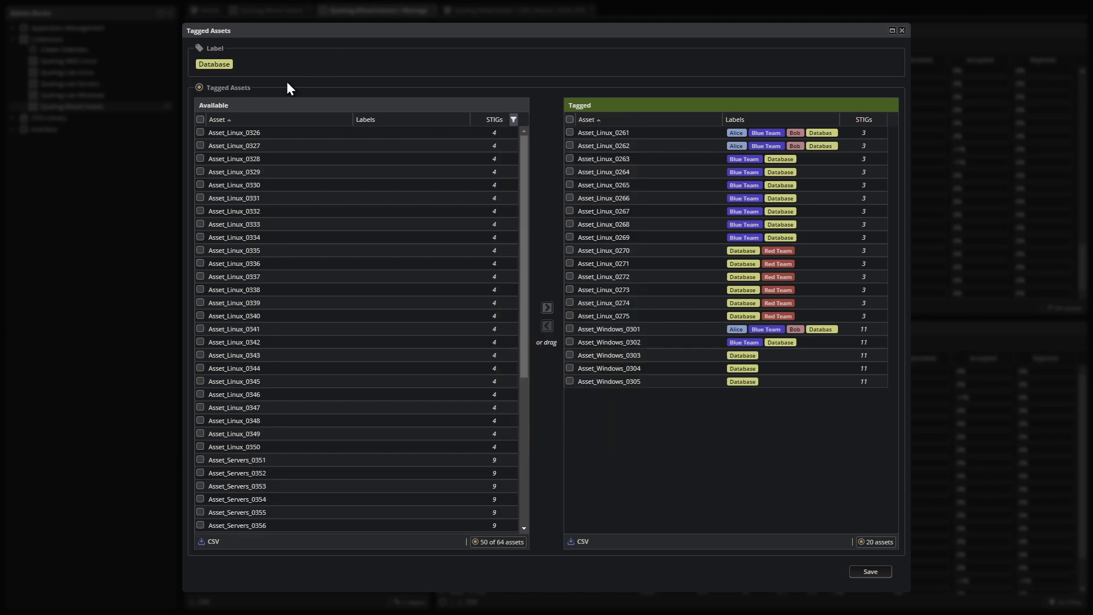
left_click(200, 119)
left_click_drag(386, 174, 592, 306)
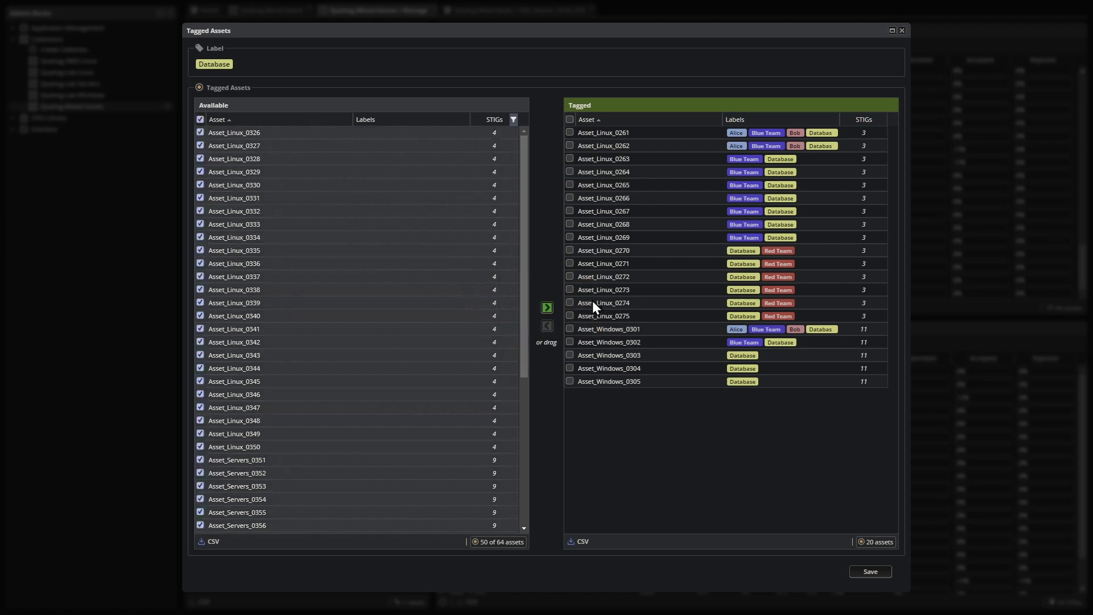
left_click(546, 308)
left_click(876, 574)
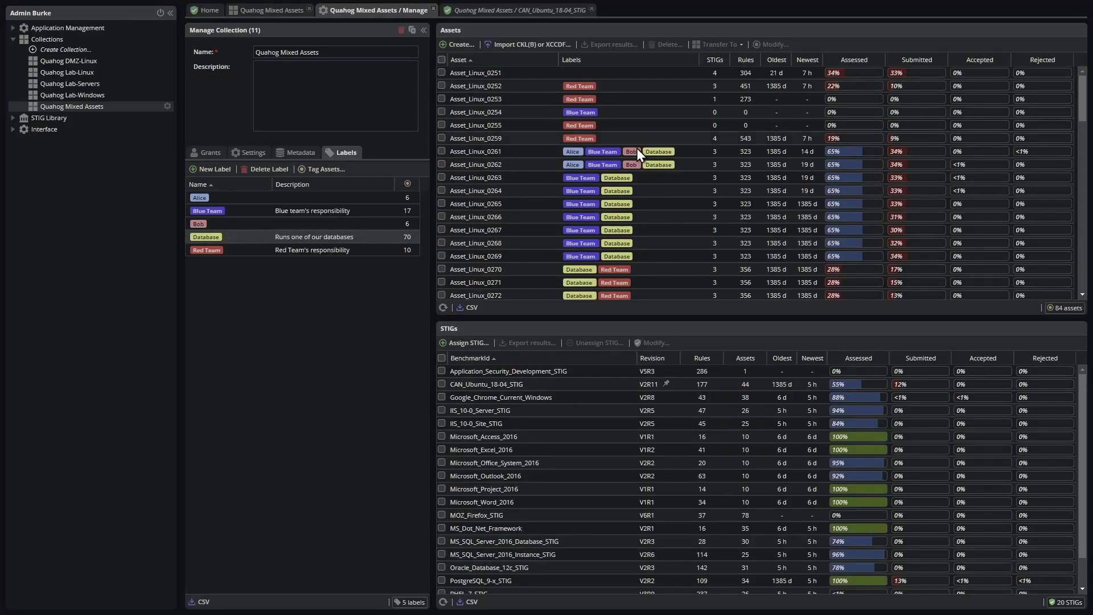
Add the Alice and Database labels to Asset_Linux_0255, keeping Red Team, and save
scroll(649, 169, "down", 5)
scroll(651, 185, "down", 5)
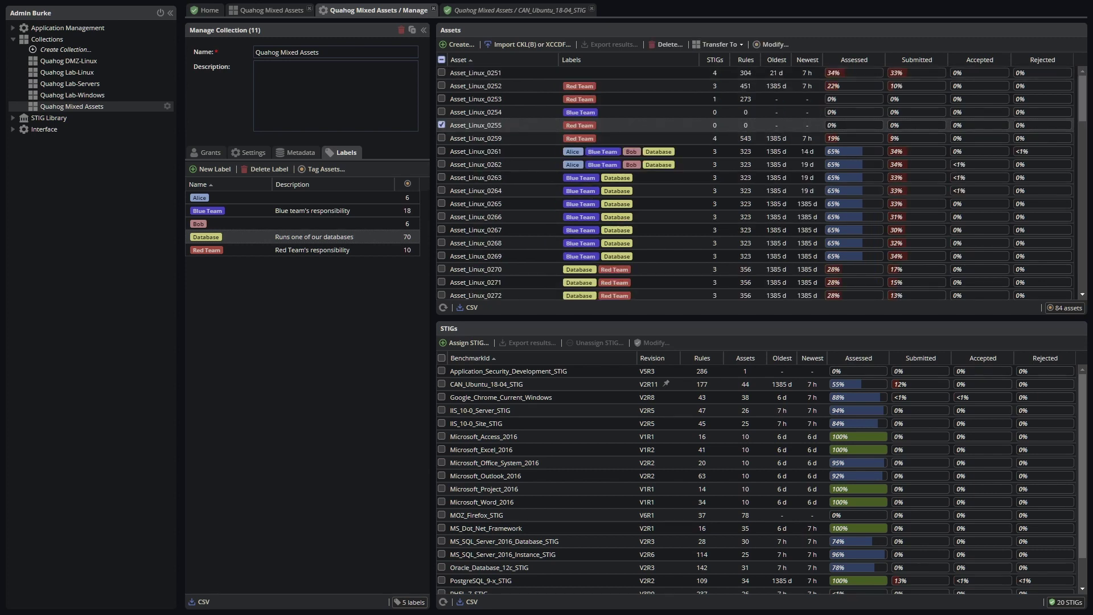
double_click(526, 124)
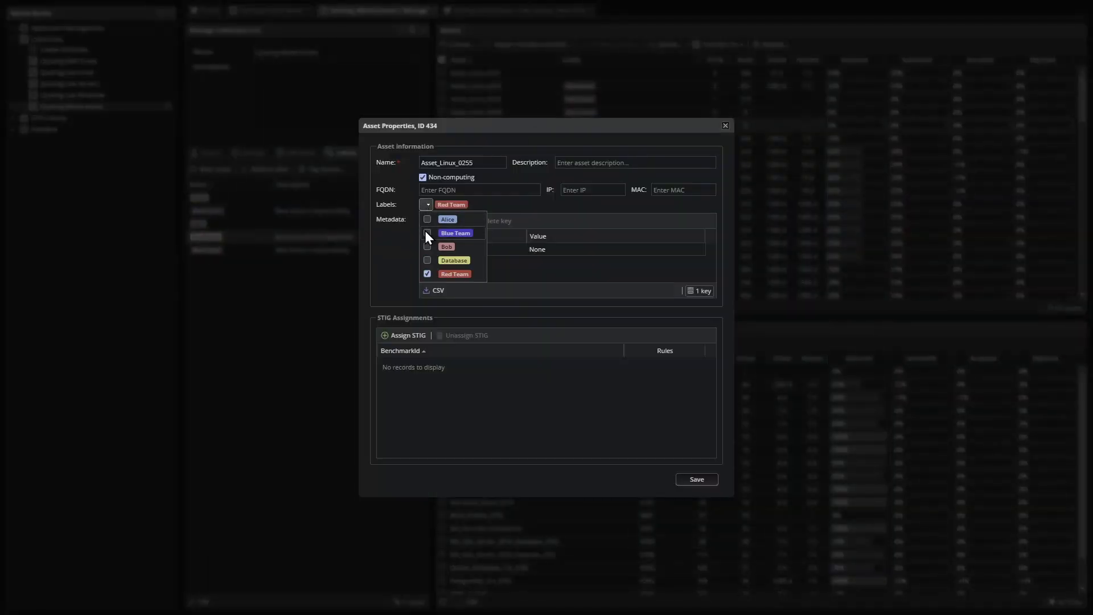
left_click(425, 232)
left_click(425, 231)
left_click(427, 260)
left_click(426, 219)
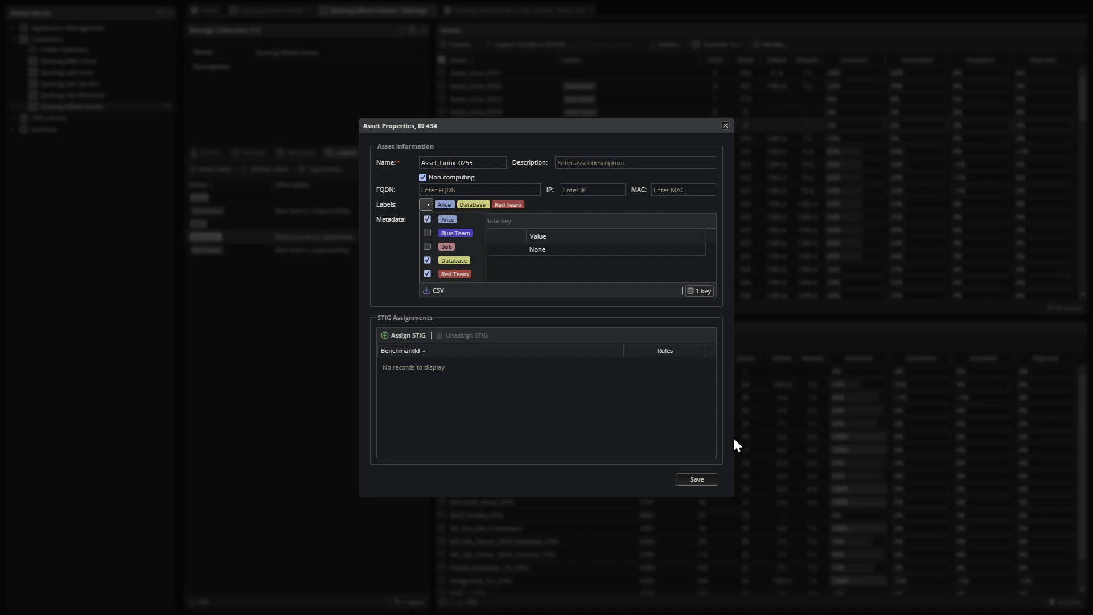
left_click(697, 479)
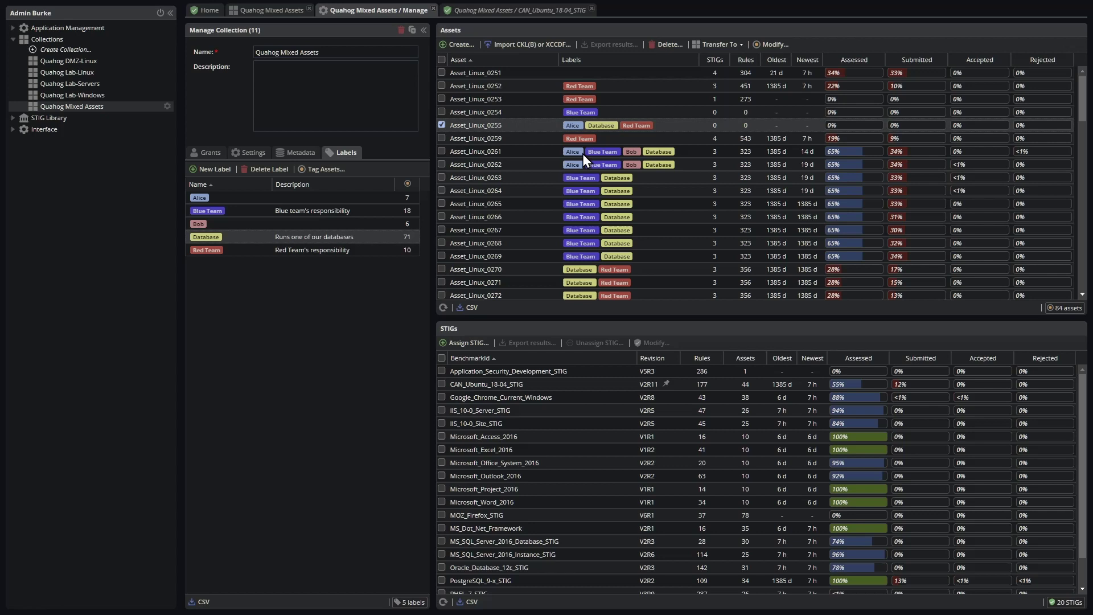